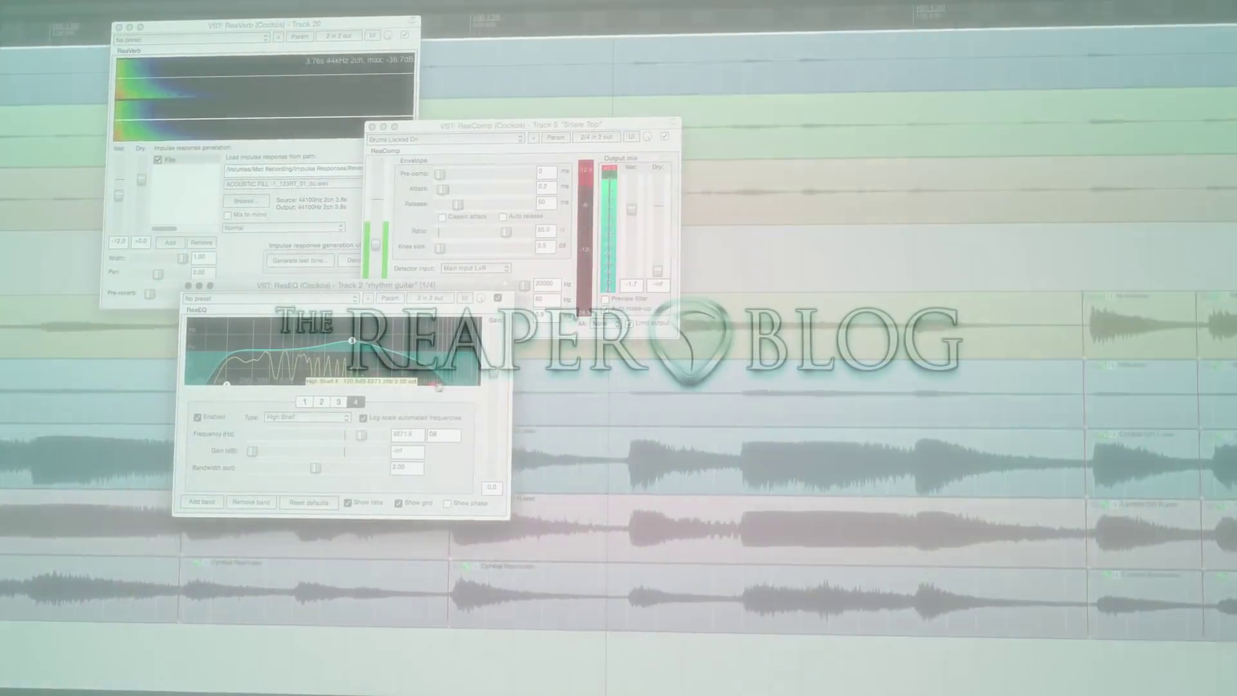
Raise the fourth EQ band's frequency to about 16.5 kHz.
drag(436, 386, 452, 386)
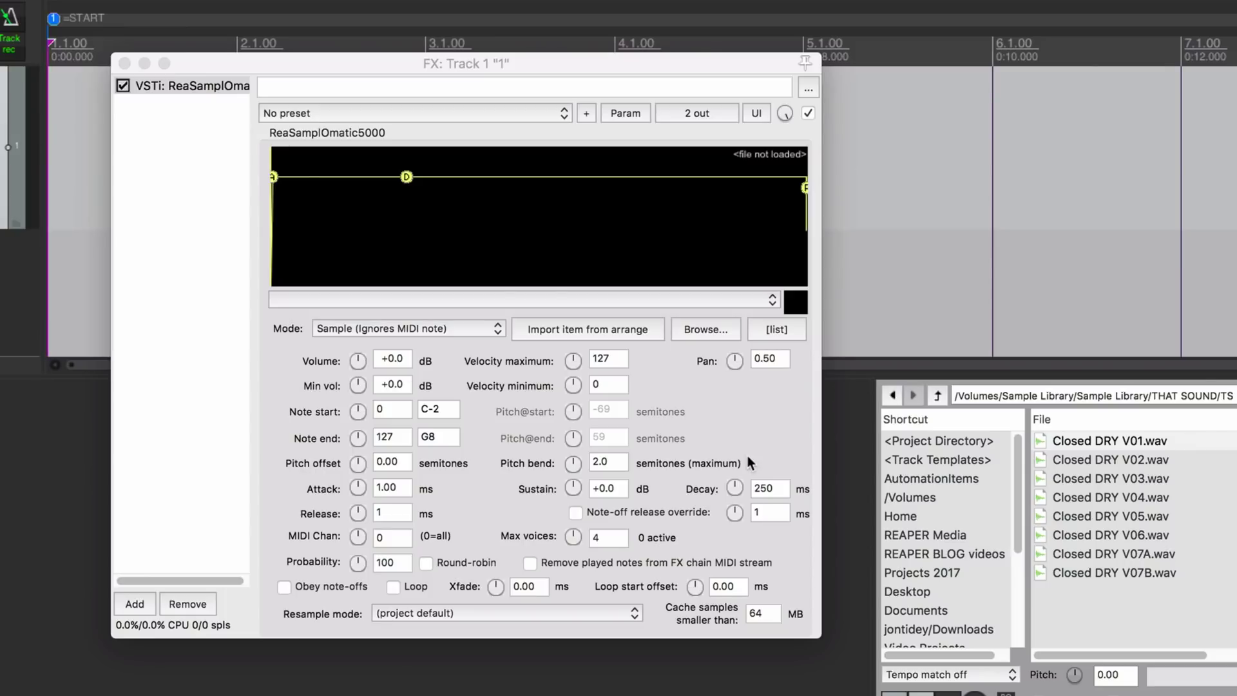
click(1150, 448)
click(1153, 574)
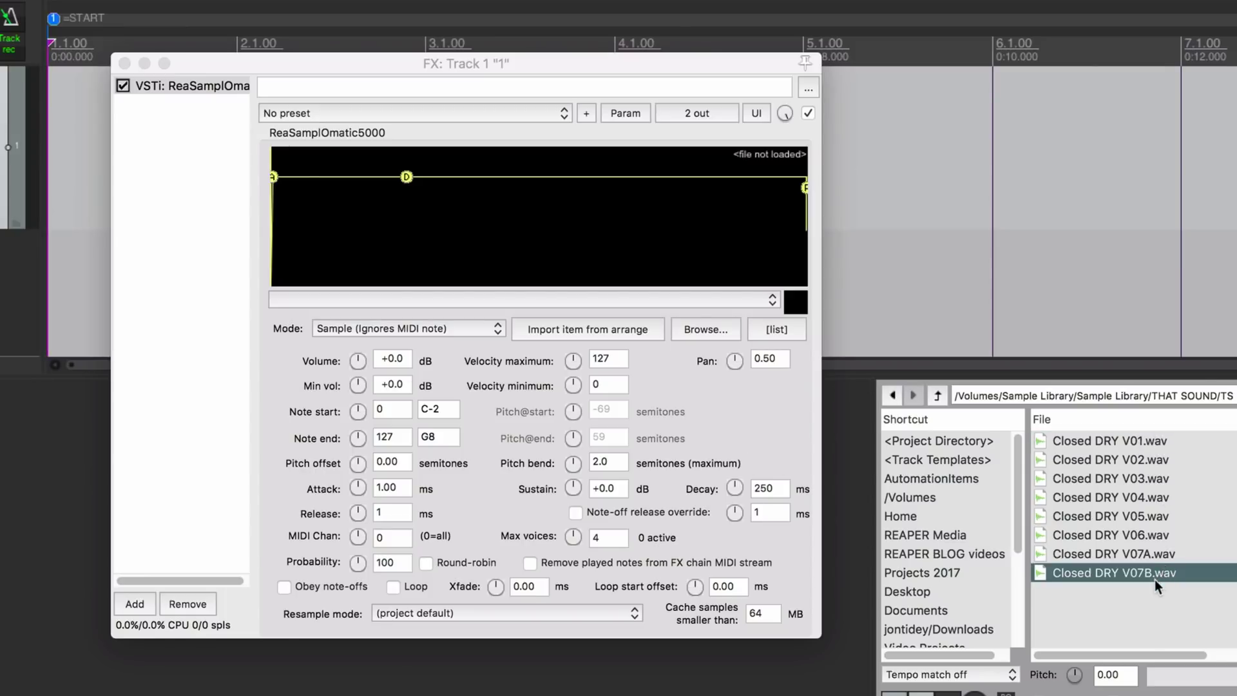
click(1132, 441)
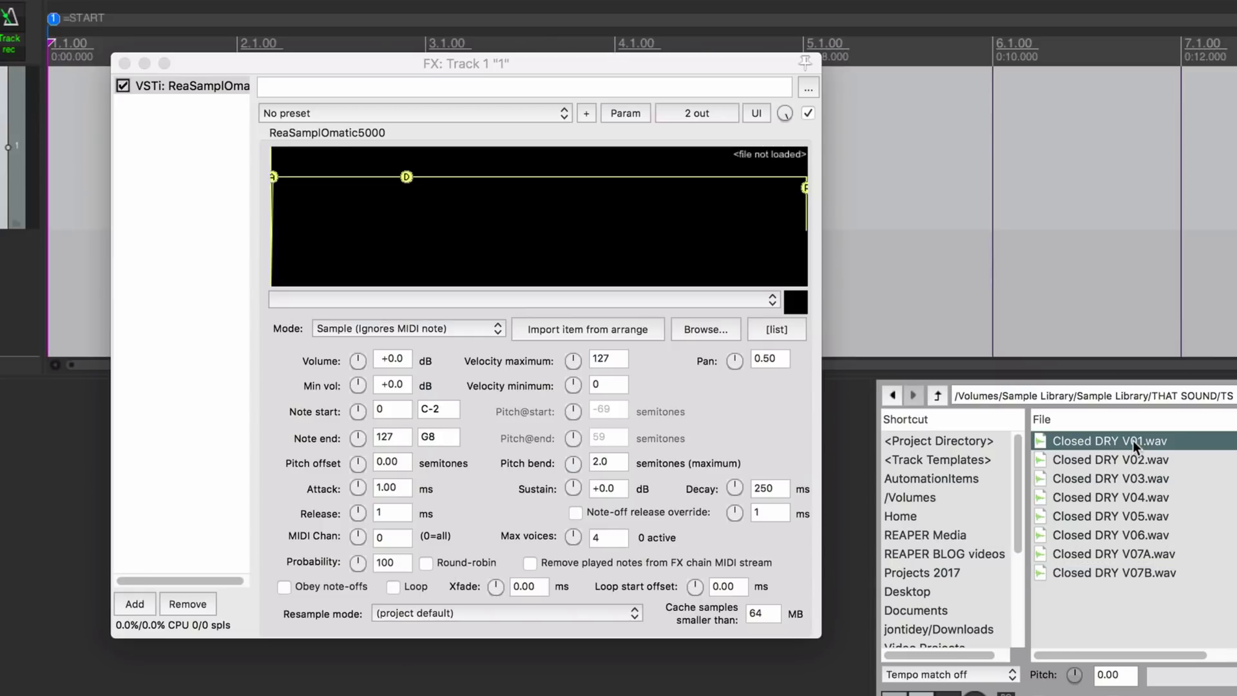
key(Down)
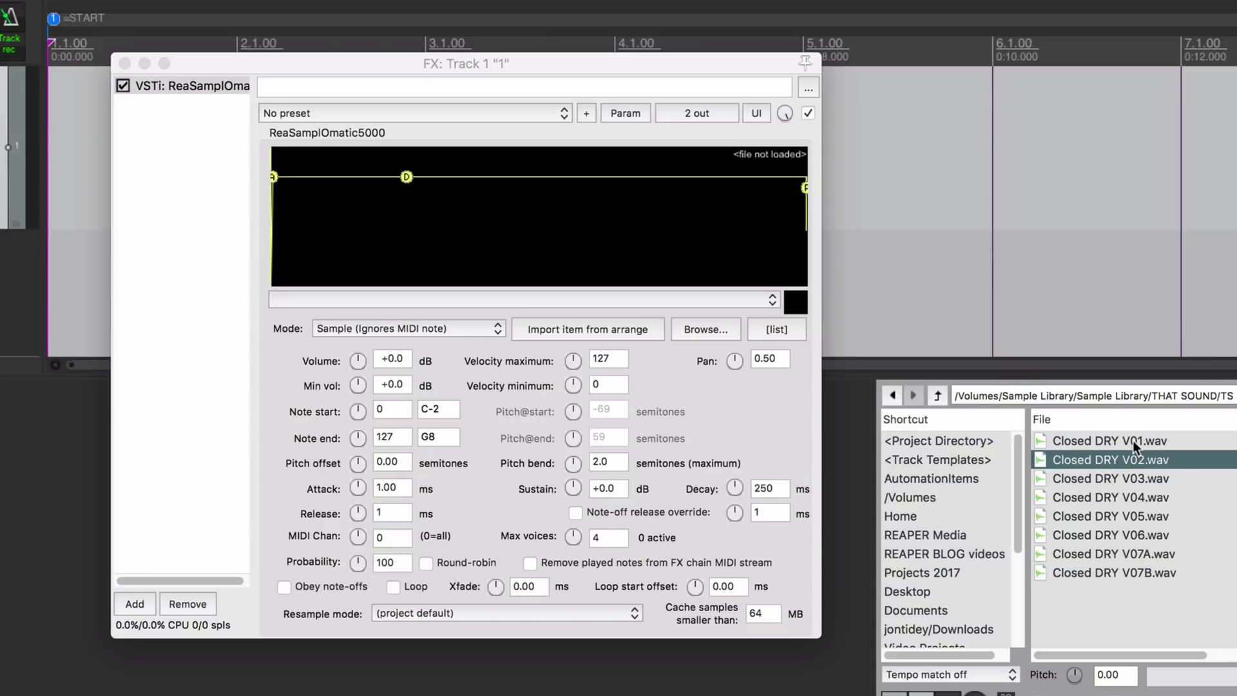
key(Down)
key(Down)
key(Down)
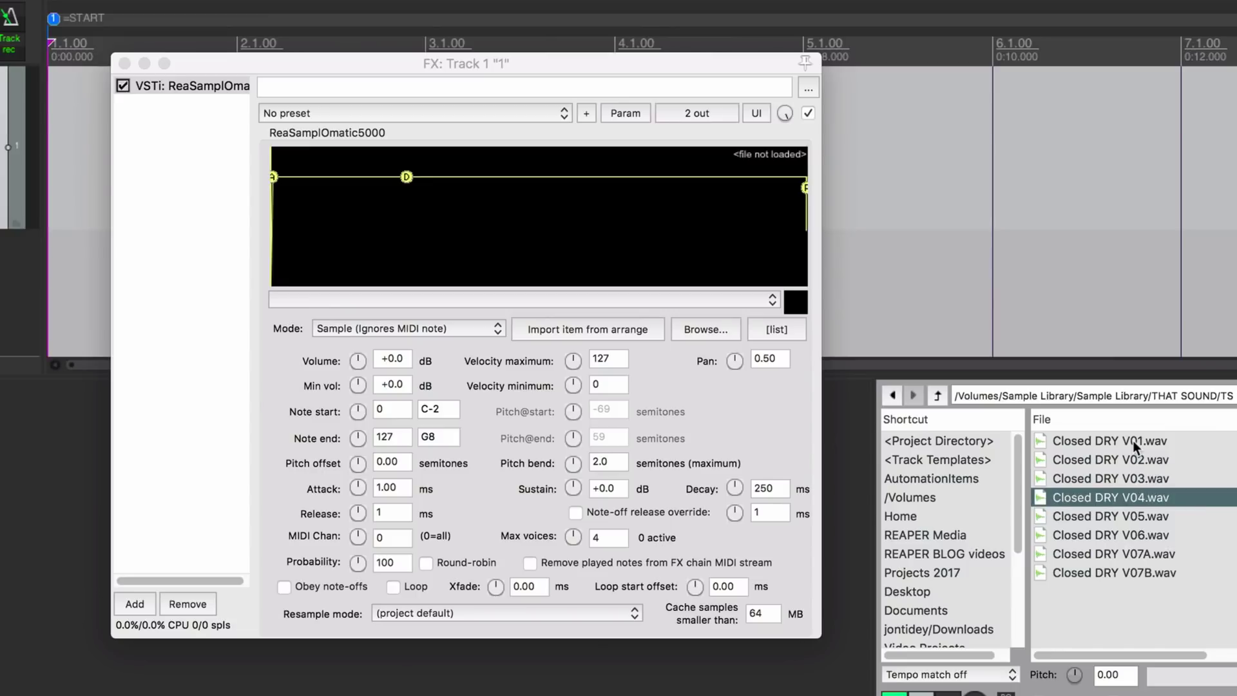
key(Down)
key(Down)
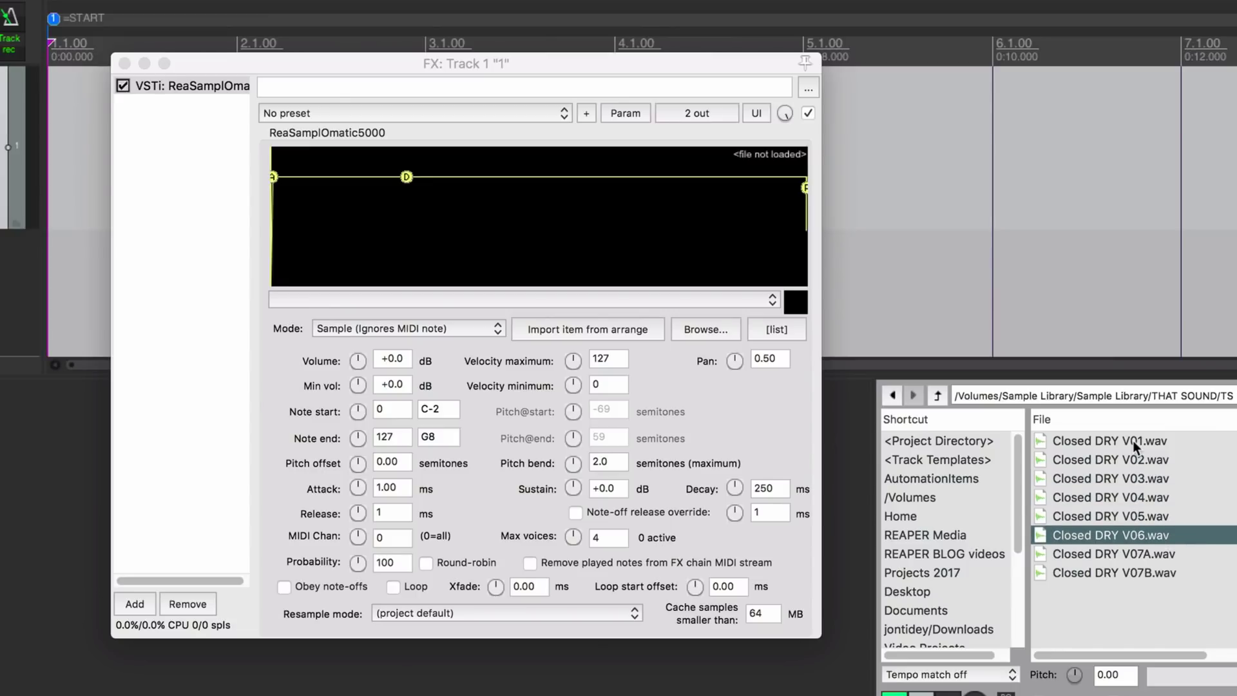
key(Down)
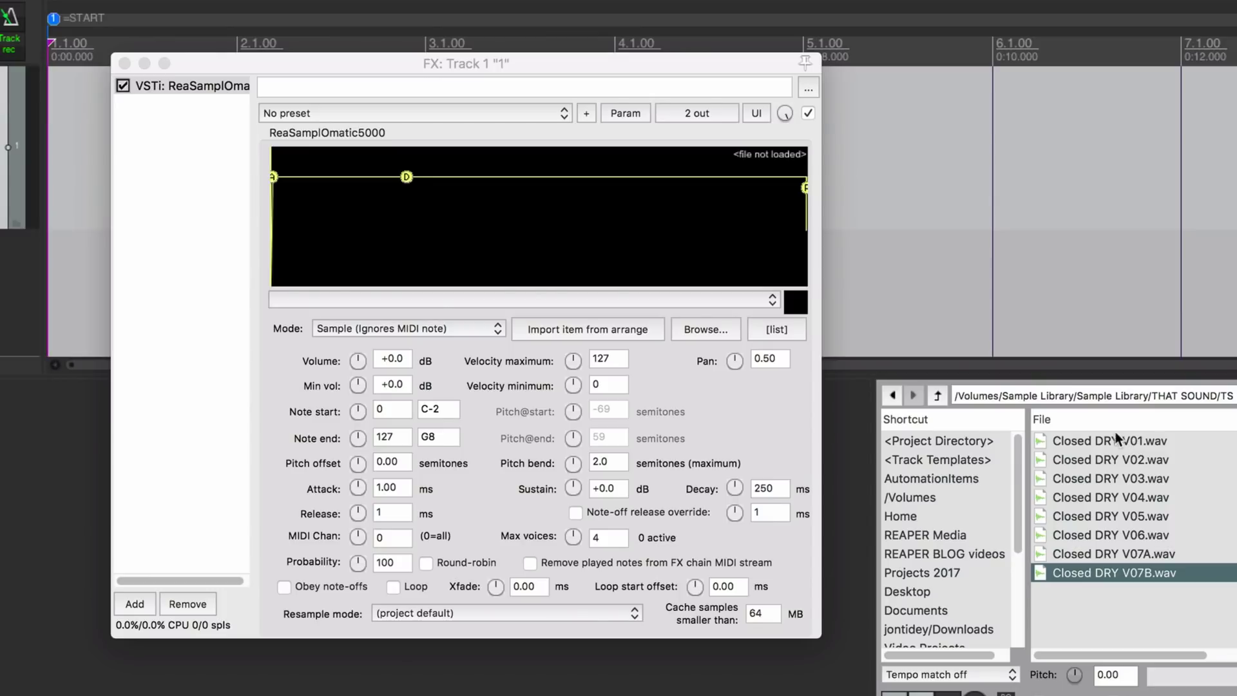
Load Closed DRY V01.wav into ReaSamplOmatic5000 on Track 1 and audition it twice.
click(1132, 443)
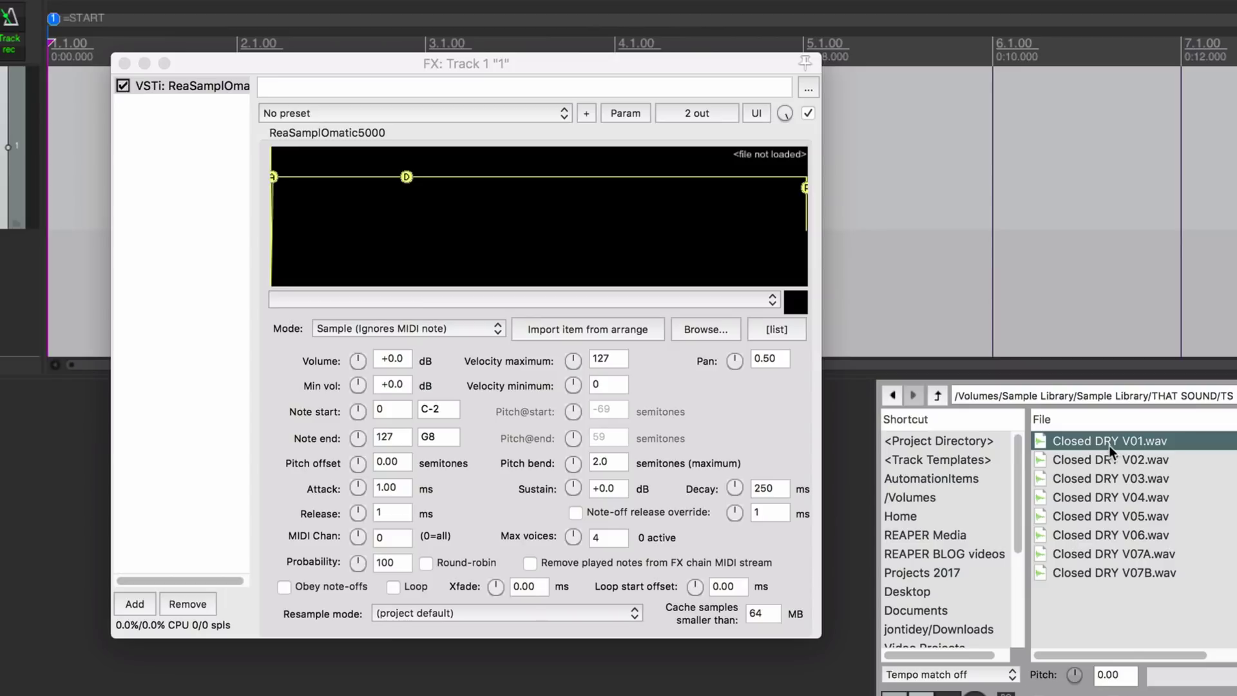
drag(1102, 443, 611, 221)
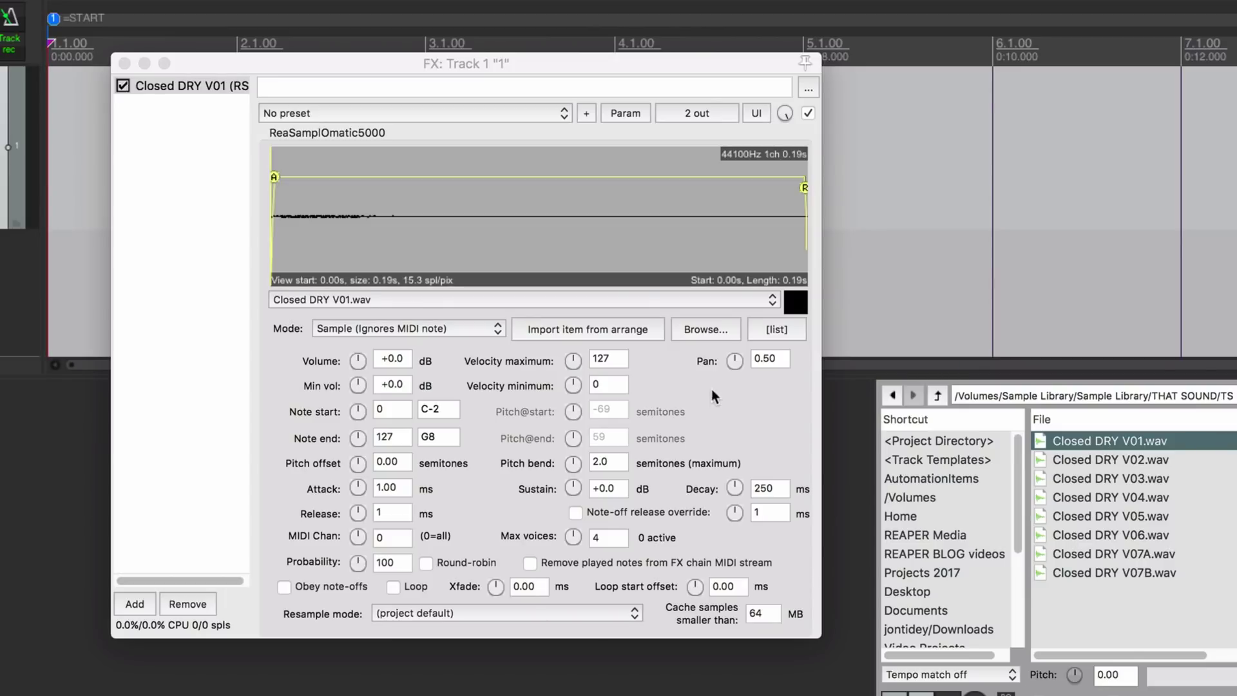
click(795, 303)
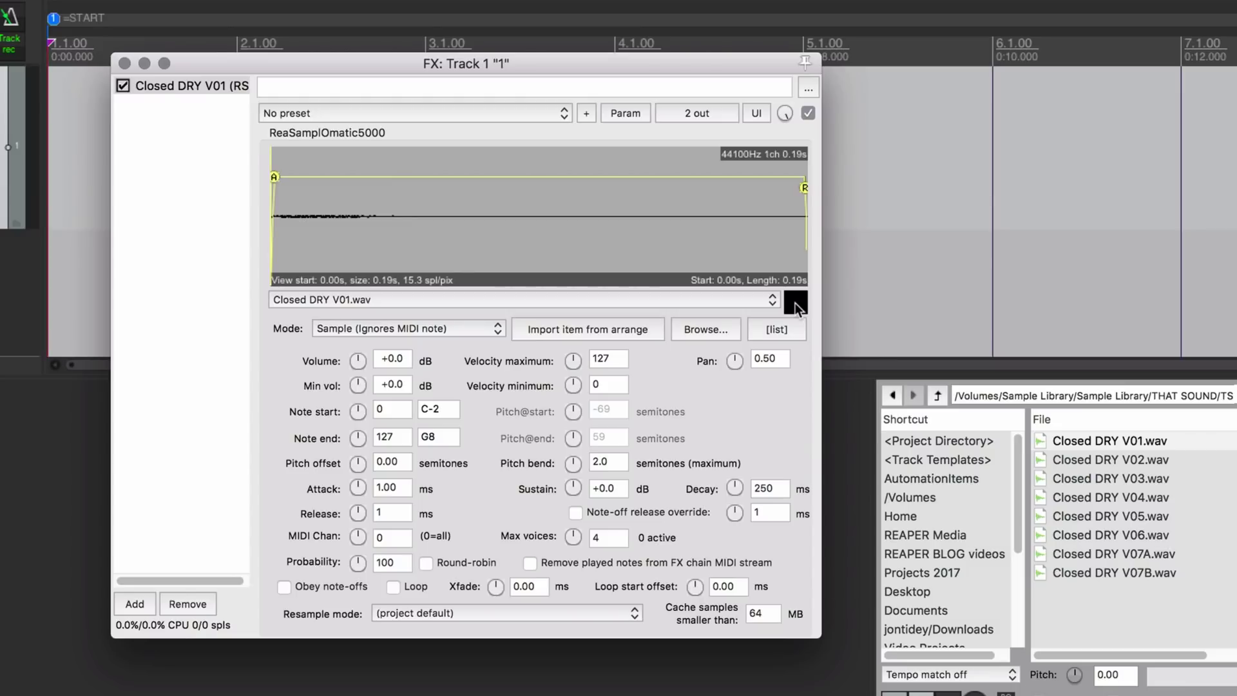
click(795, 302)
Set the V01 sampler's Min vol to -12 dB and Velocity maximum to 20.
click(401, 384)
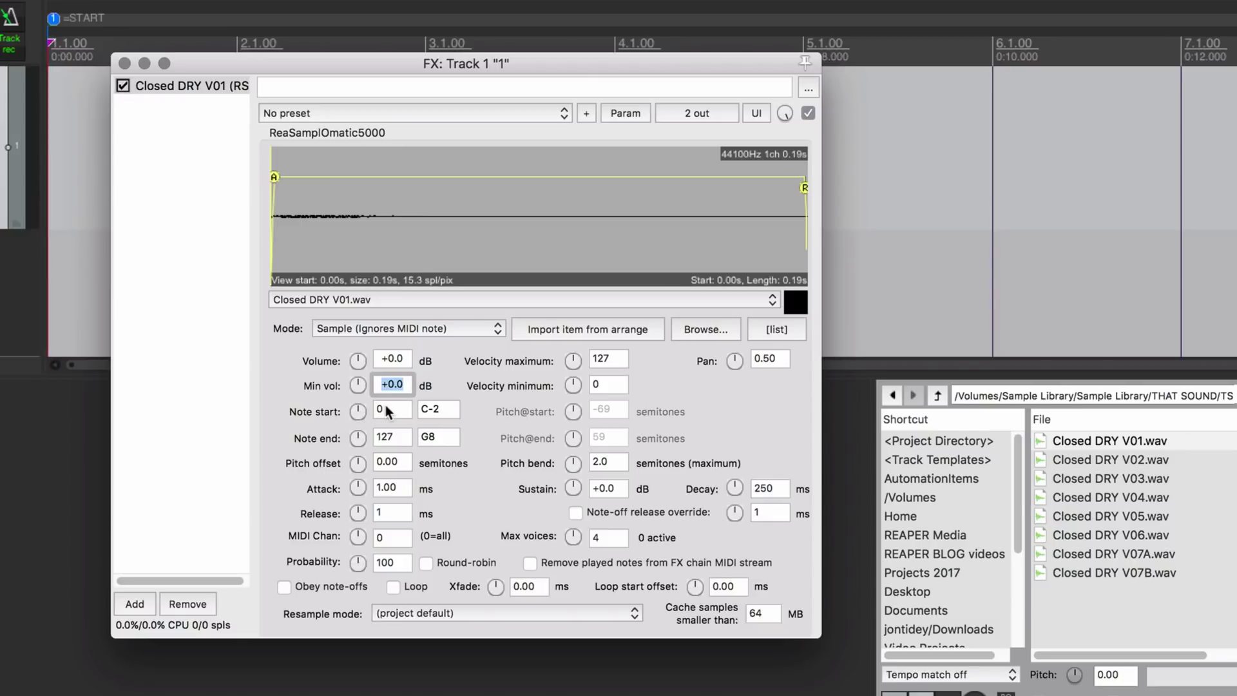
key(BackSpace)
key(BackSpace)
key(BackSpace)
key(BackSpace)
text(-12)
key(Return)
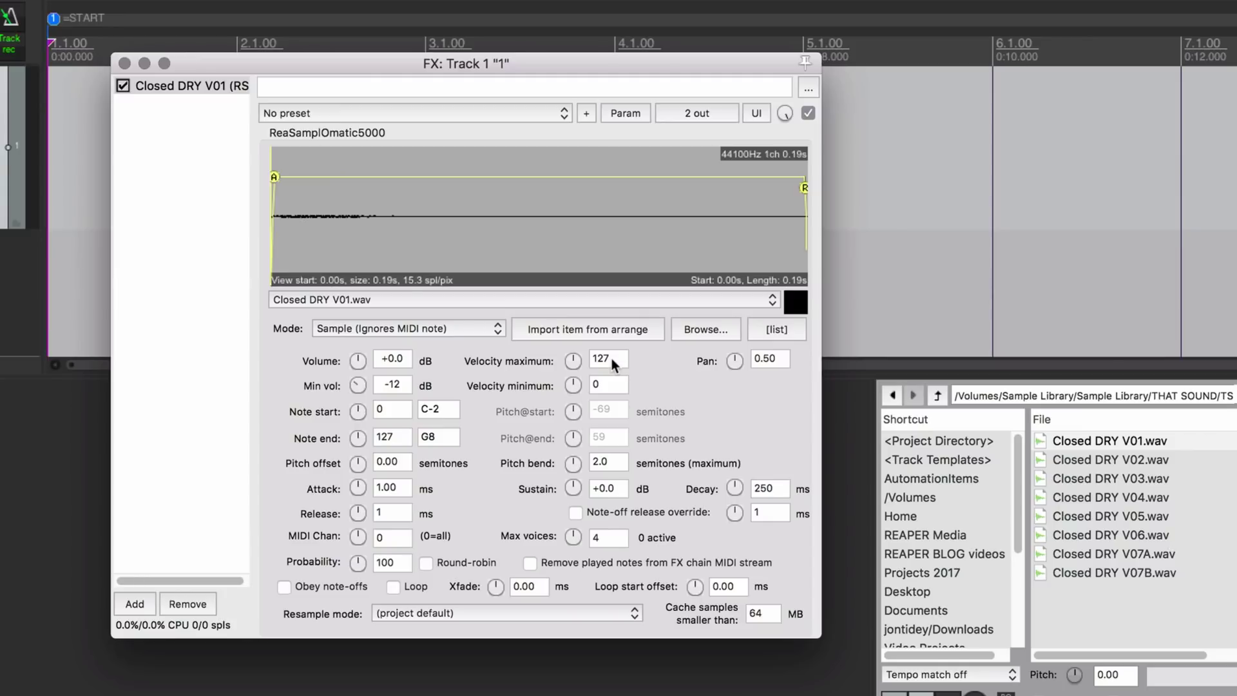
double_click(402, 387)
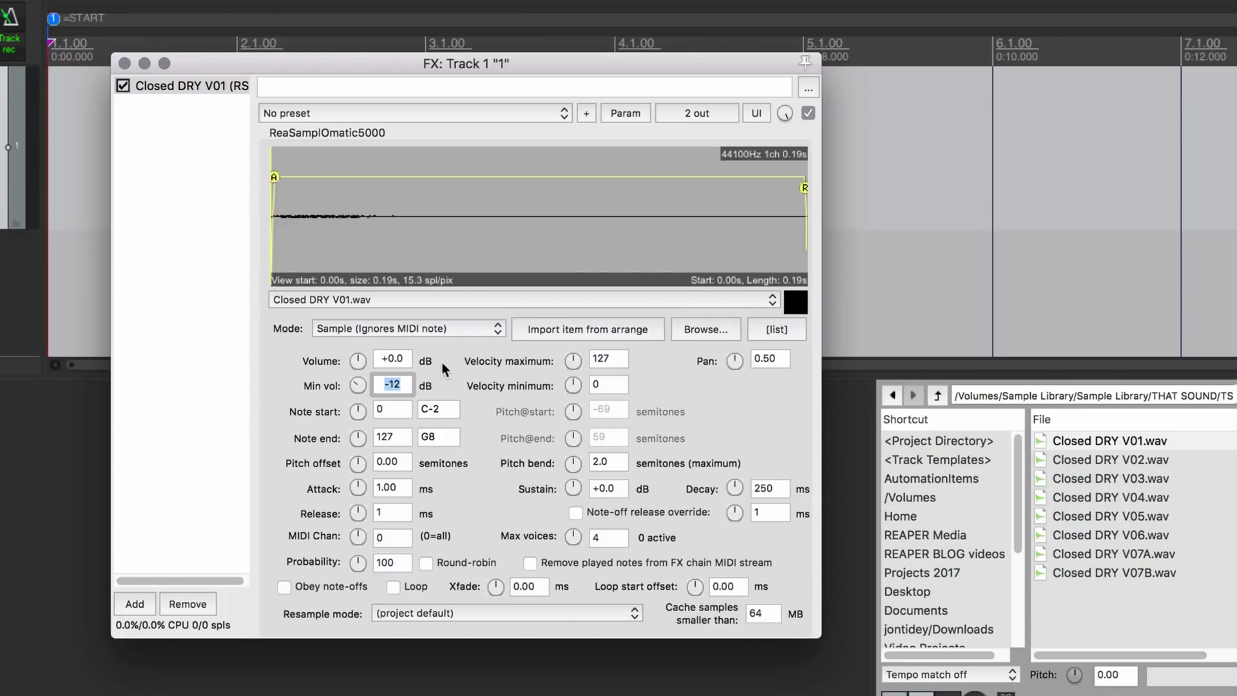
double_click(608, 359)
text(20)
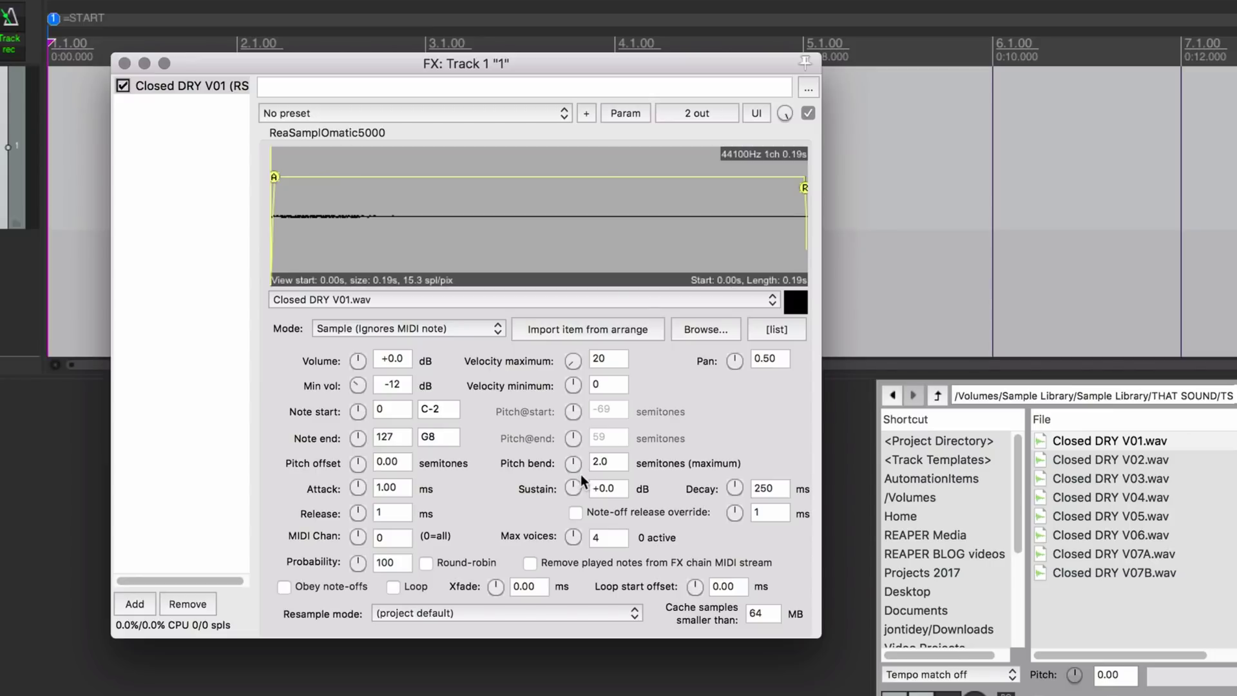
double_click(402, 389)
double_click(608, 358)
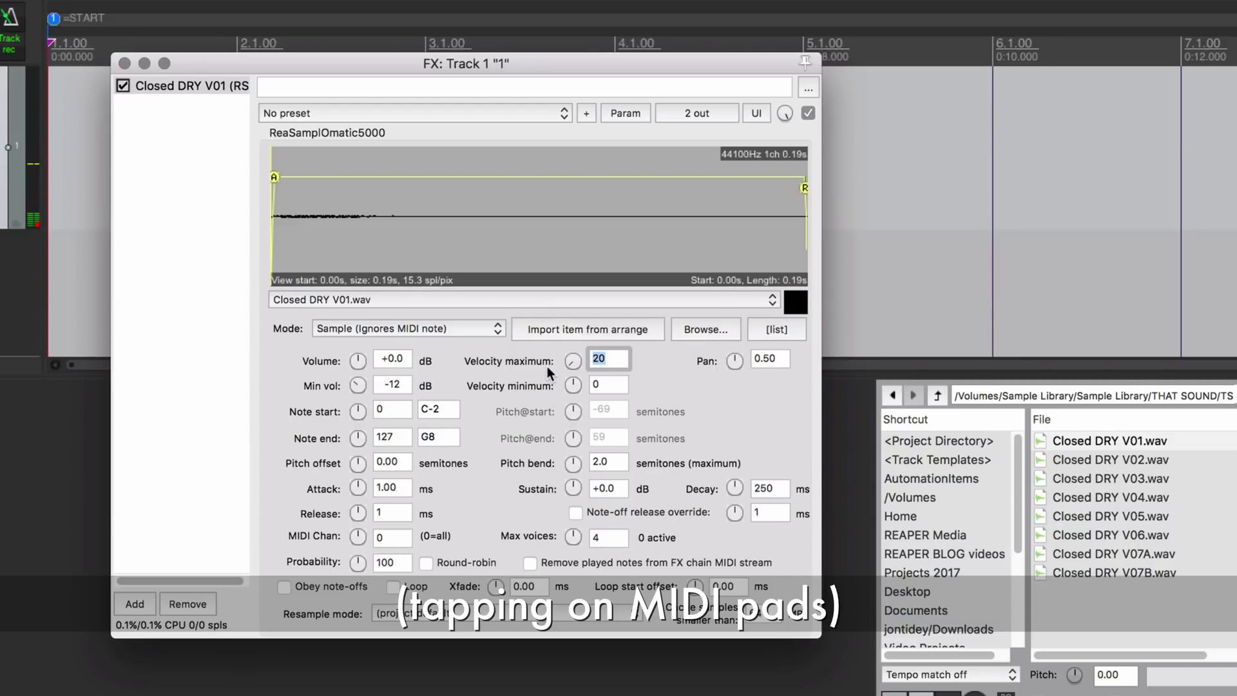
Duplicate the V01 sampler and switch the copy's sample to Closed DRY V02.wav.
click(202, 85)
drag(204, 82, 205, 98)
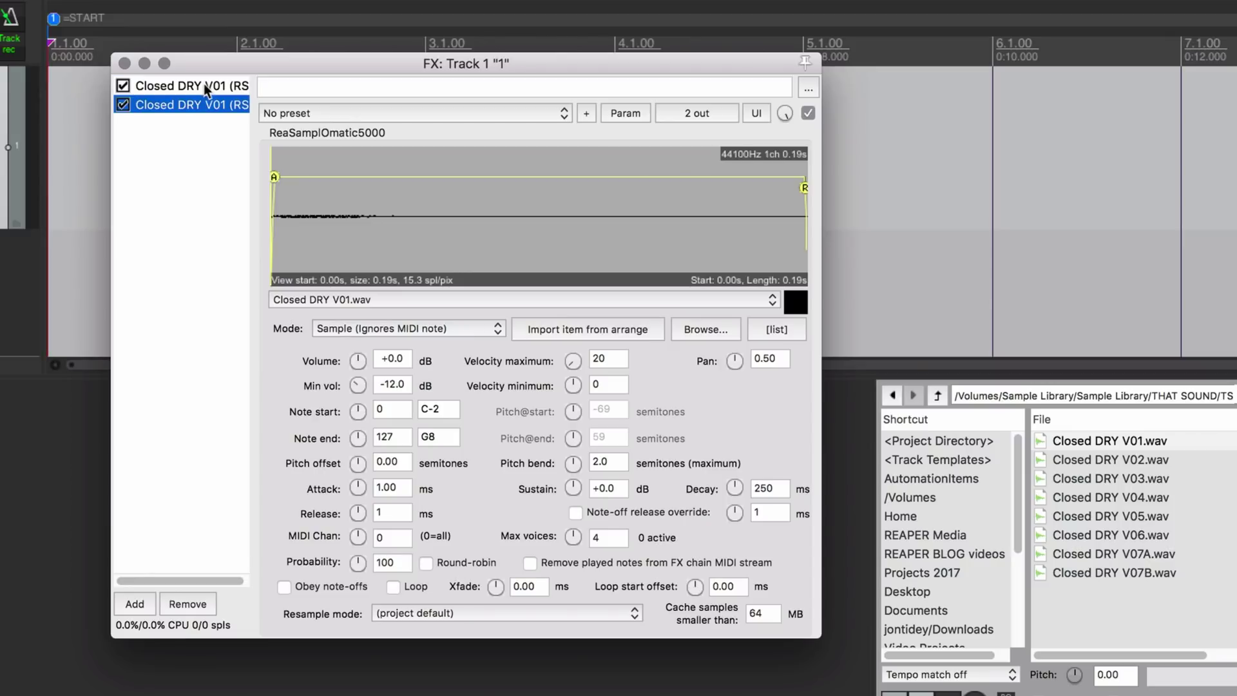
click(407, 300)
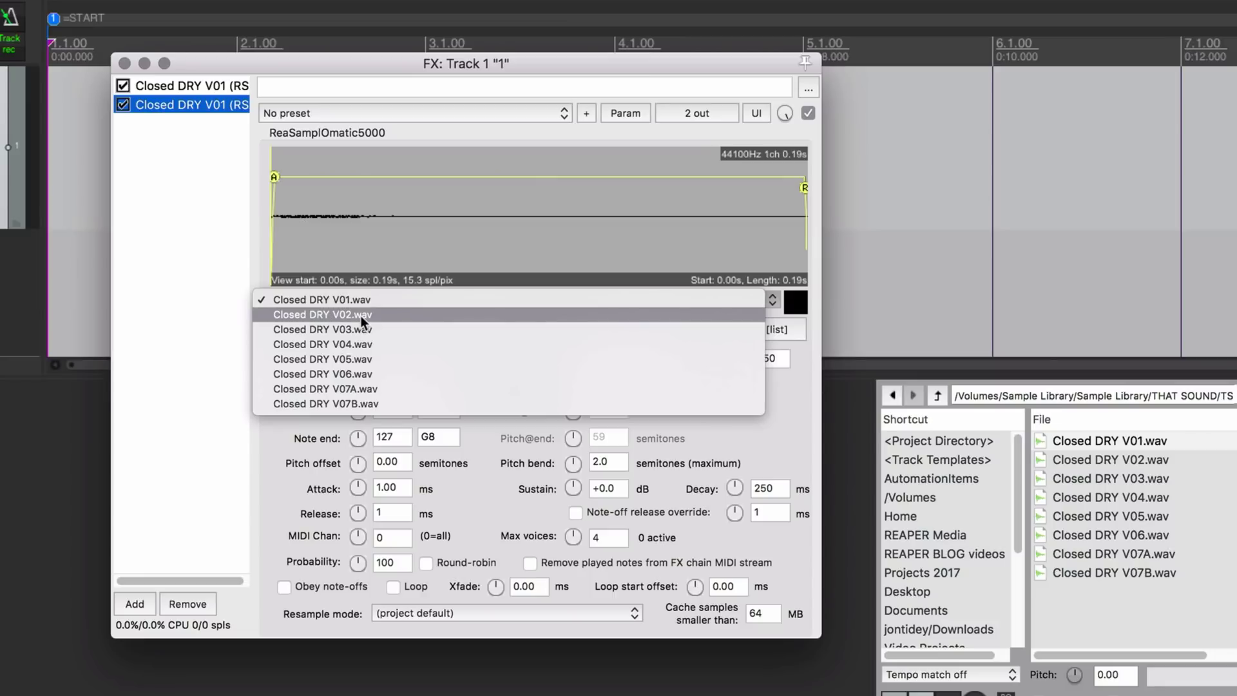
click(408, 318)
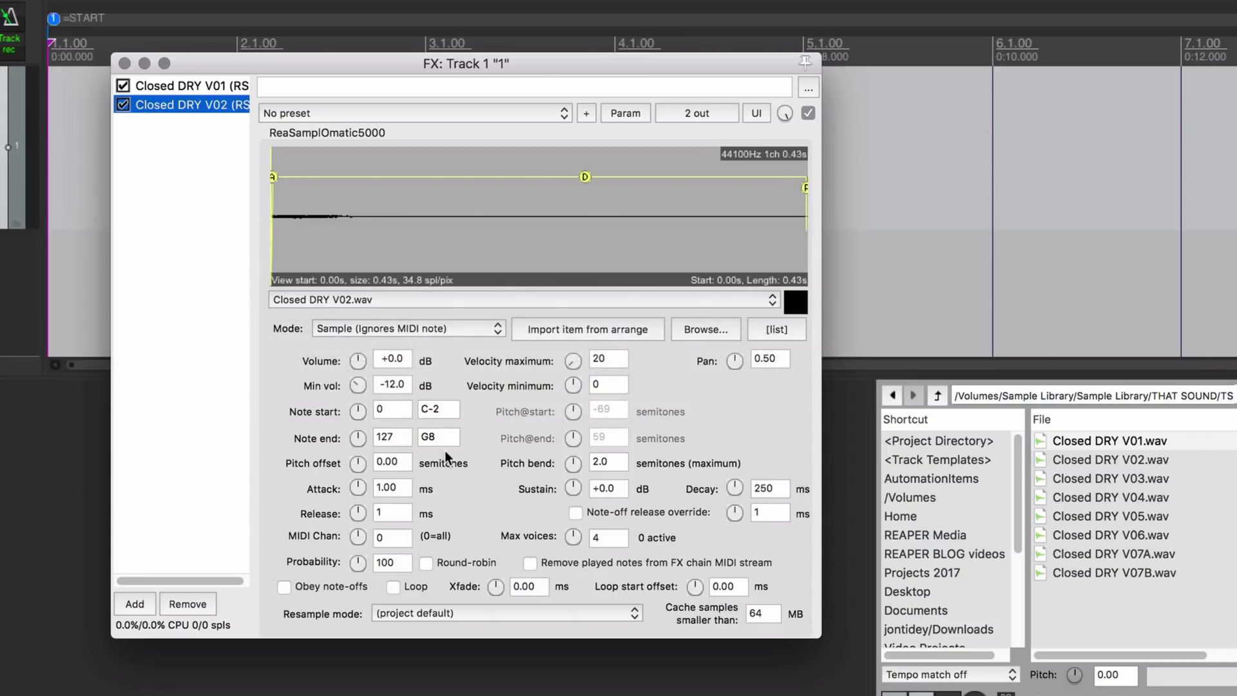
Set the V02 copy's Min vol to -3 dB and velocity range 21–40.
click(408, 385)
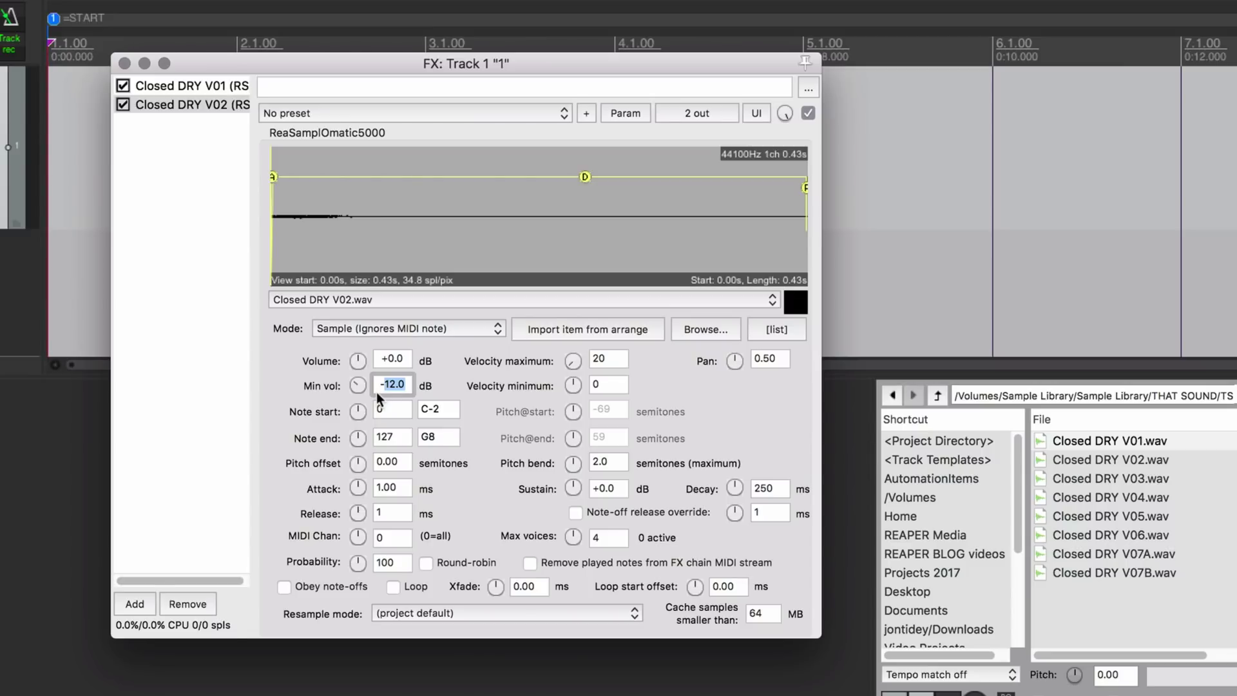
text(-3)
click(608, 359)
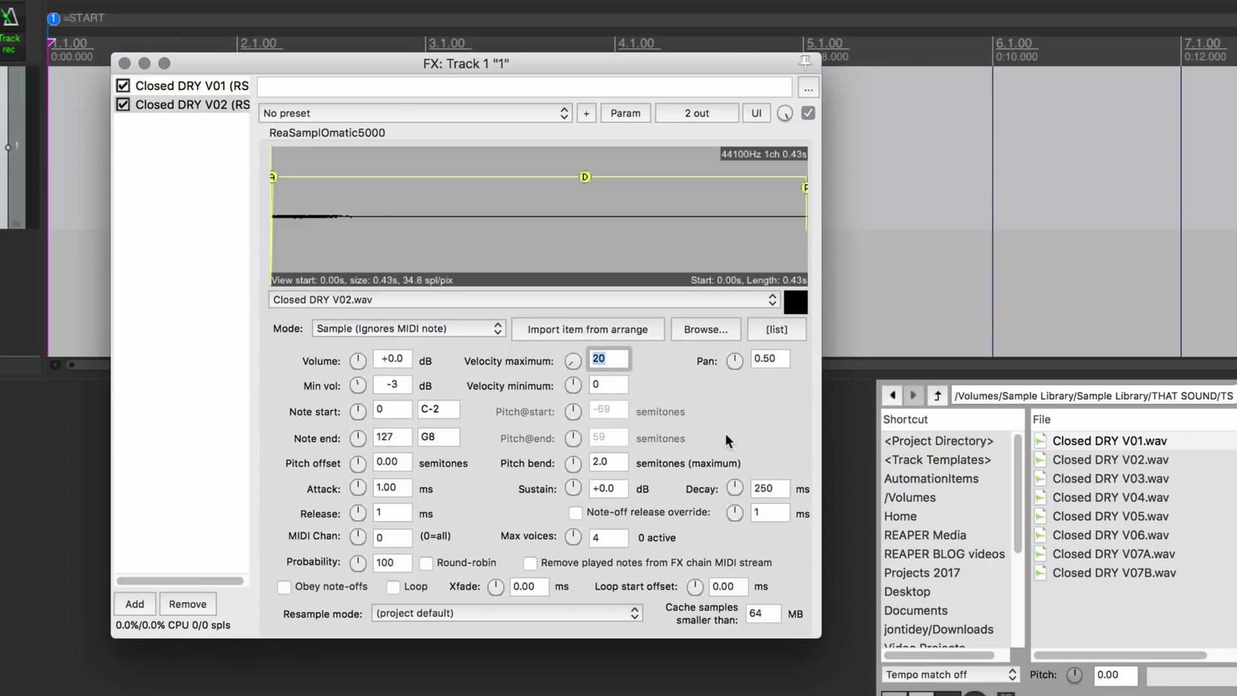
text(40)
key(Tab)
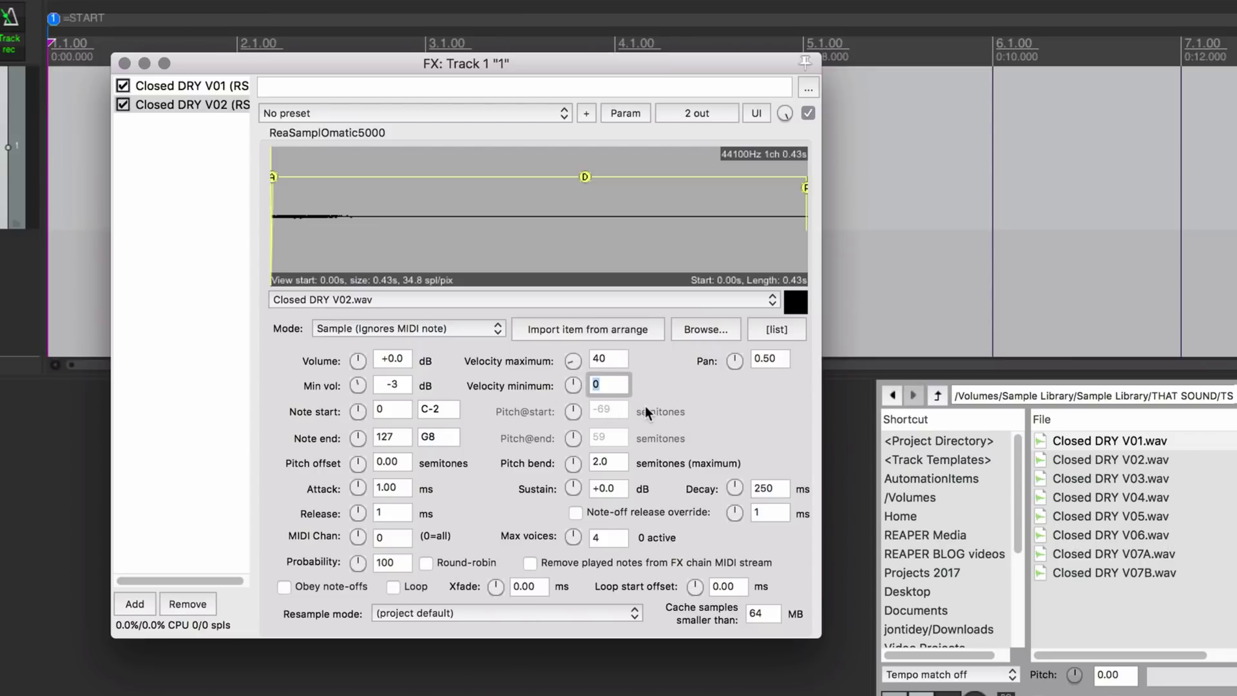
text(21)
Copy-paste the V02 sampler and switch the copy's sample to Closed DRY V03.wav.
click(217, 107)
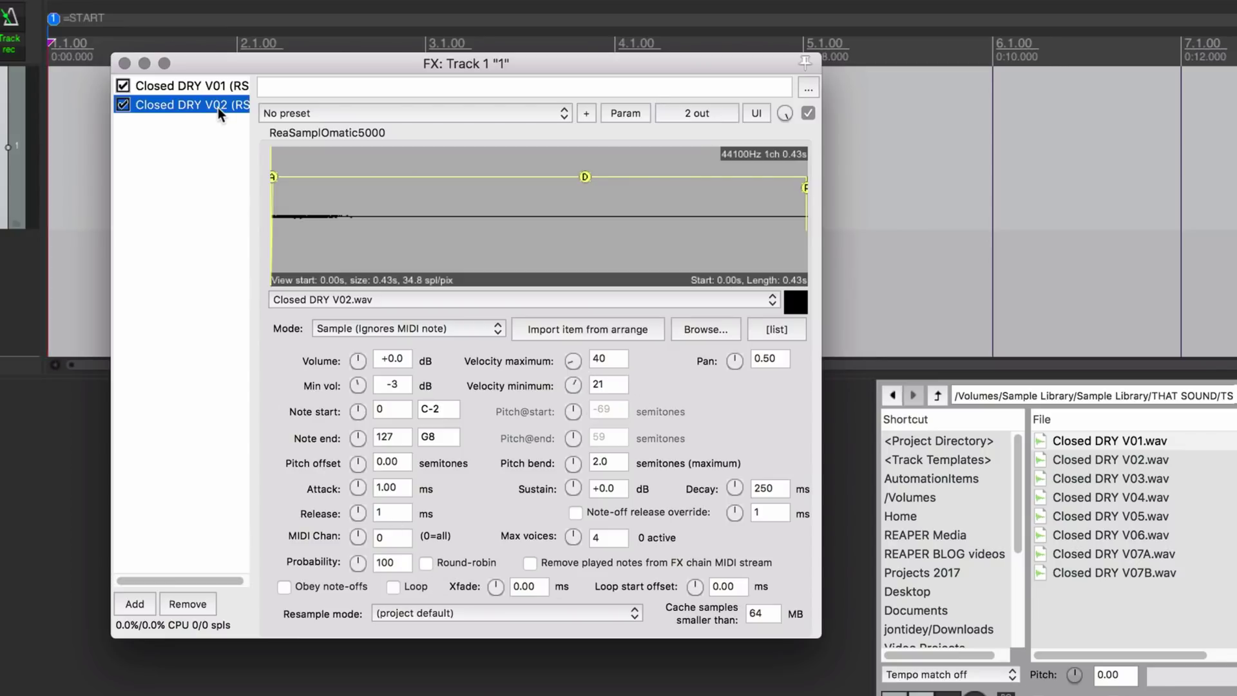
key(super+c)
key(super+v)
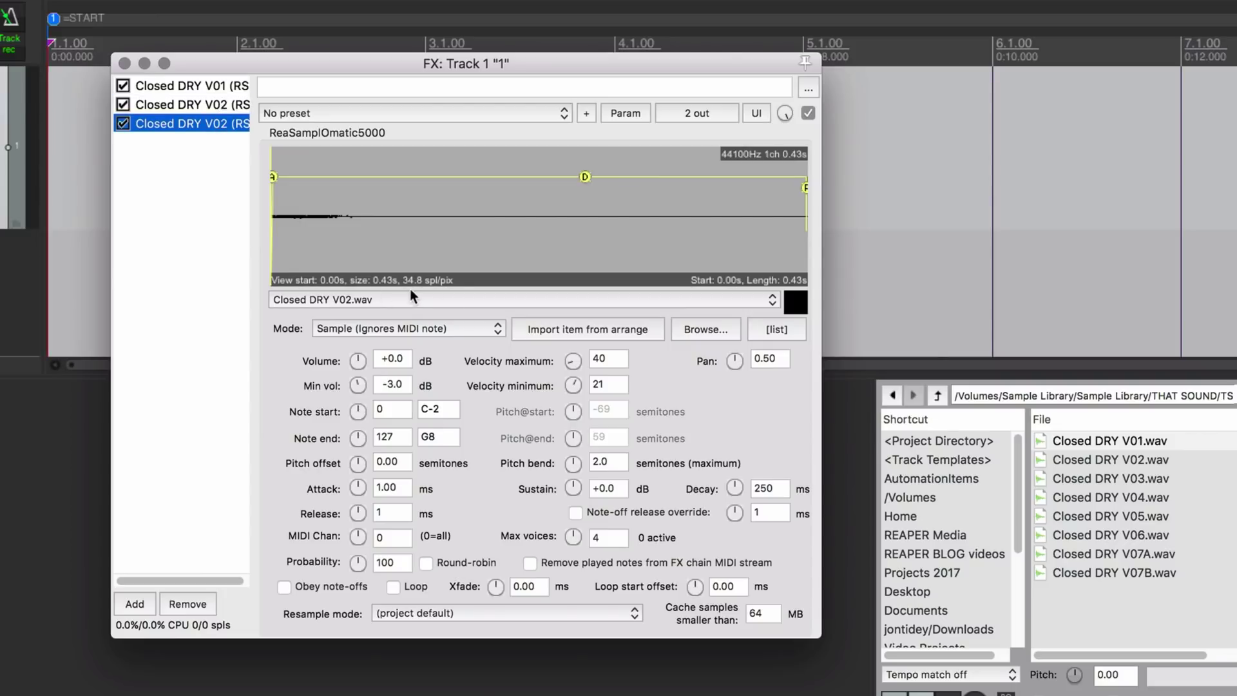
click(409, 295)
click(401, 314)
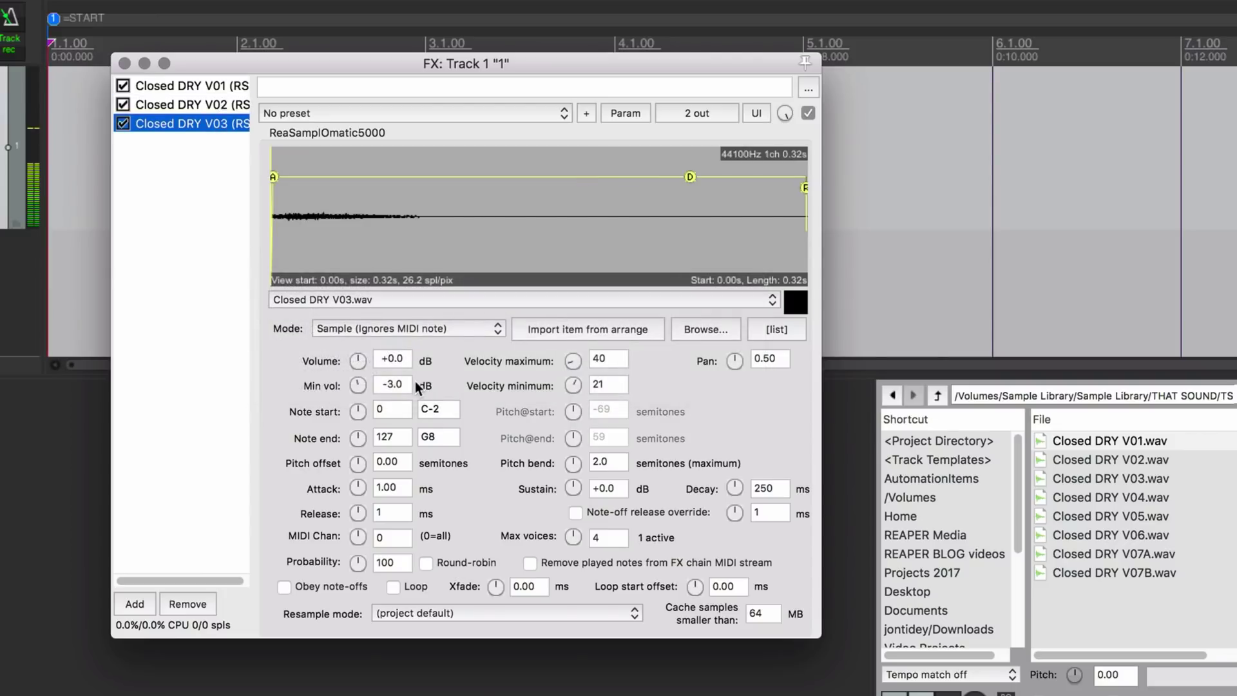
Set the V03 sampler's velocity range to 41–60.
click(602, 360)
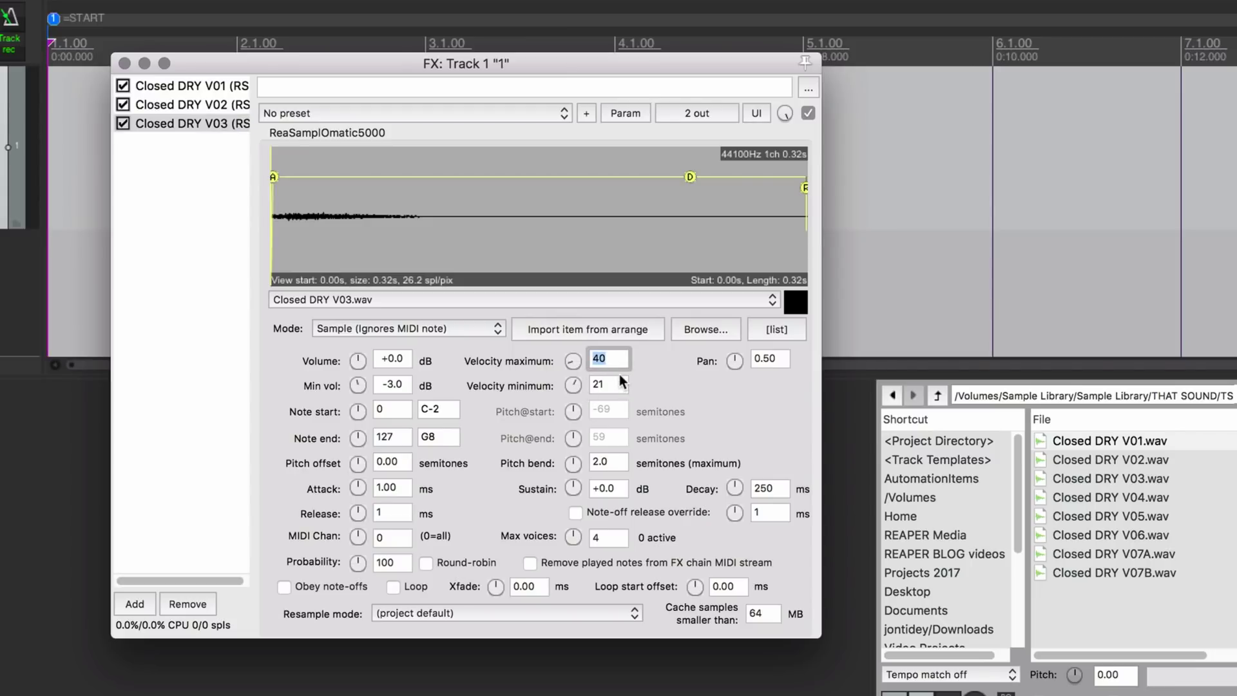
text(60)
key(Tab)
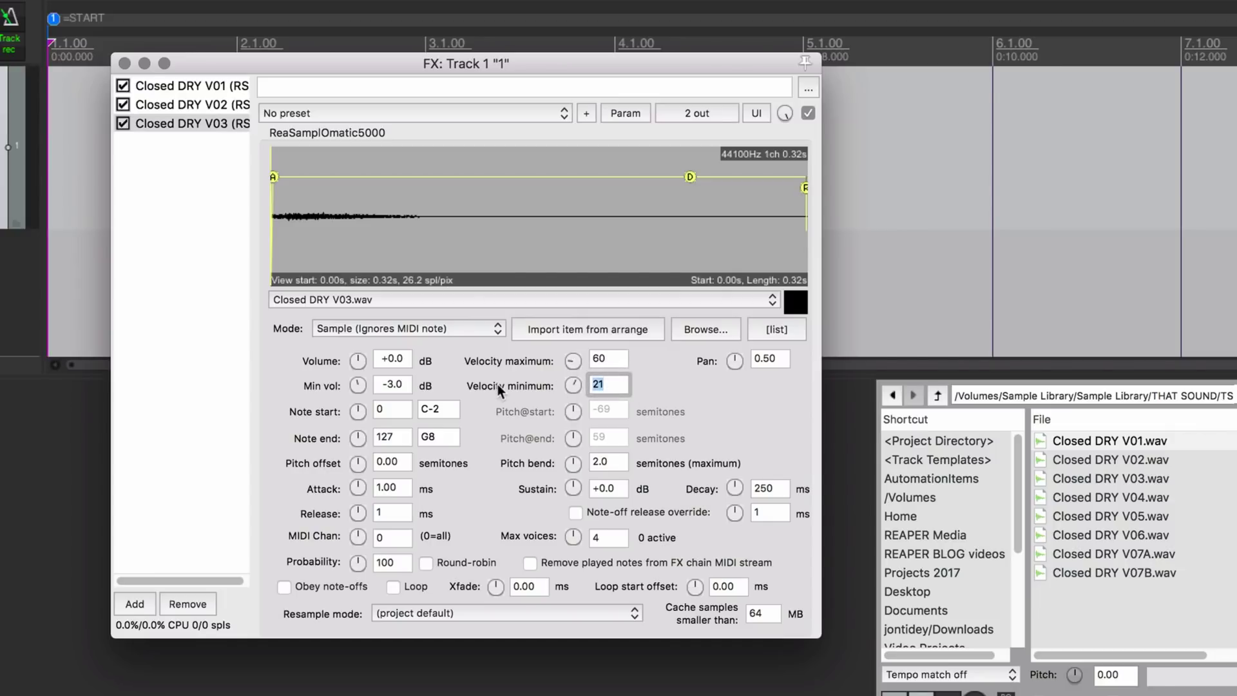
text(41)
key(Return)
Copy-paste the V03 sampler and switch the copy's sample to Closed DRY V04.wav.
click(199, 125)
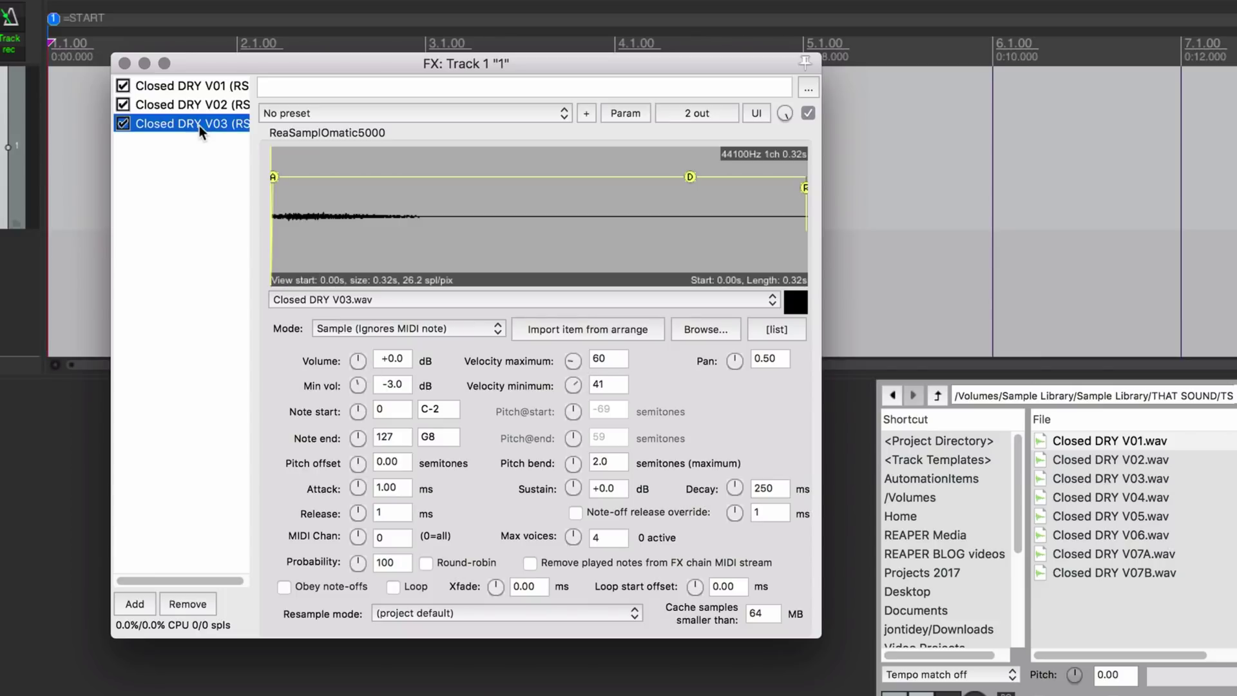
key(ctrl+c)
key(ctrl+v)
click(339, 300)
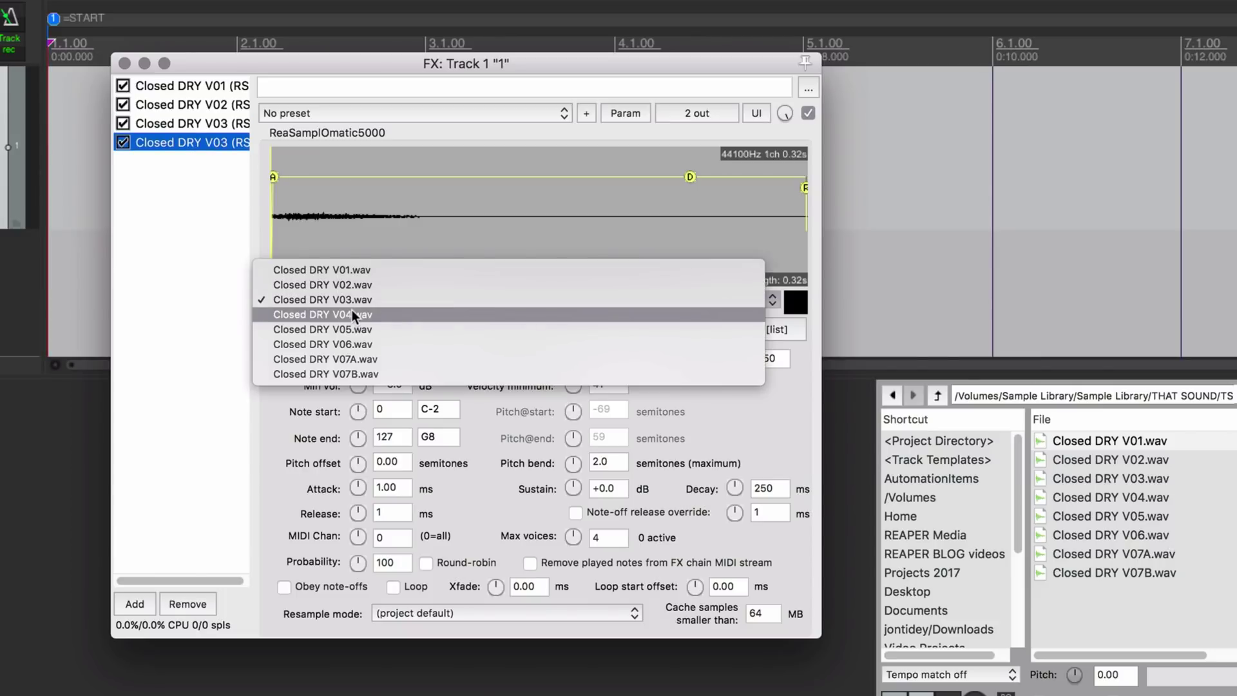
click(353, 310)
Set the V04 sampler's velocity range to 61–80.
click(617, 360)
double_click(616, 359)
text(80)
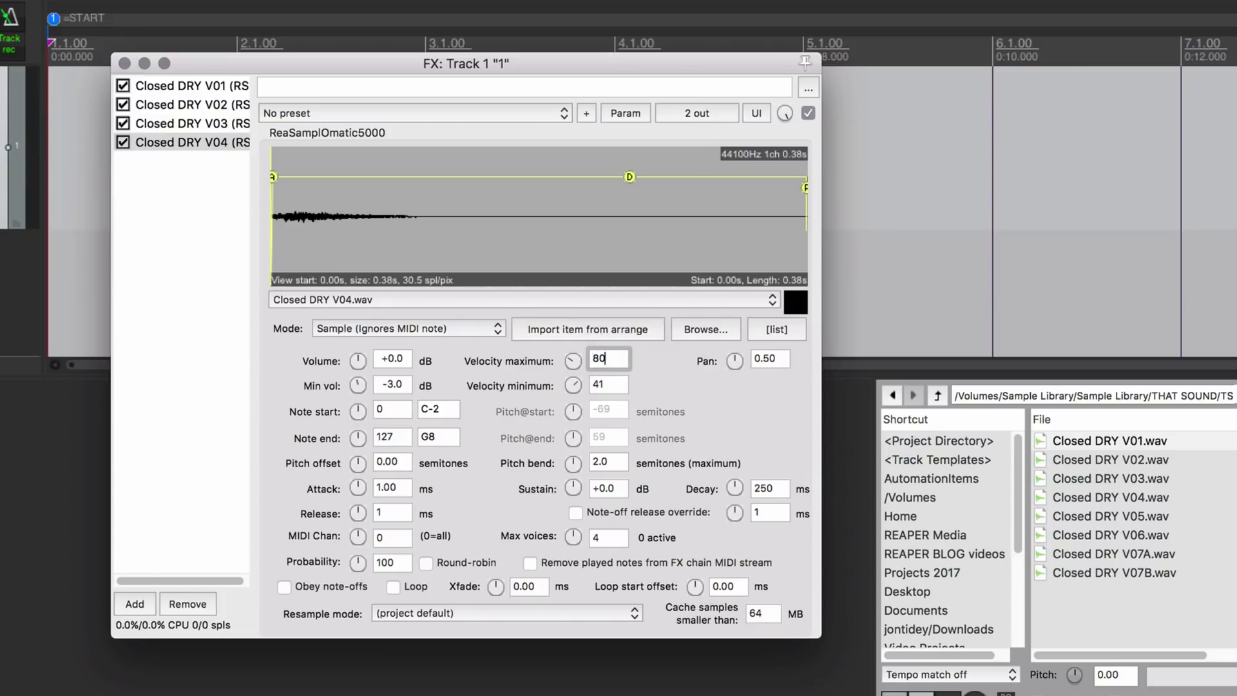
double_click(608, 385)
text(61)
key(Return)
click(200, 152)
click(201, 144)
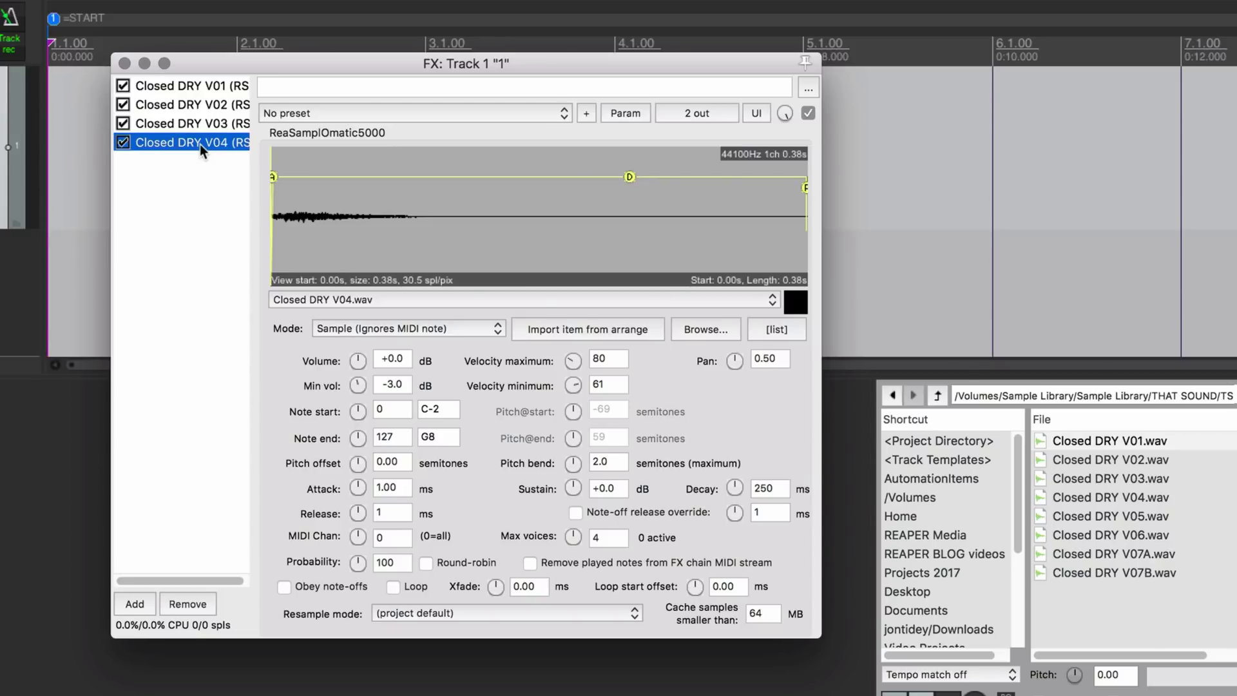
Duplicate the V04 sampler, load Closed DRY V05.wav, and set velocity range 81–100.
drag(200, 144, 214, 168)
click(348, 302)
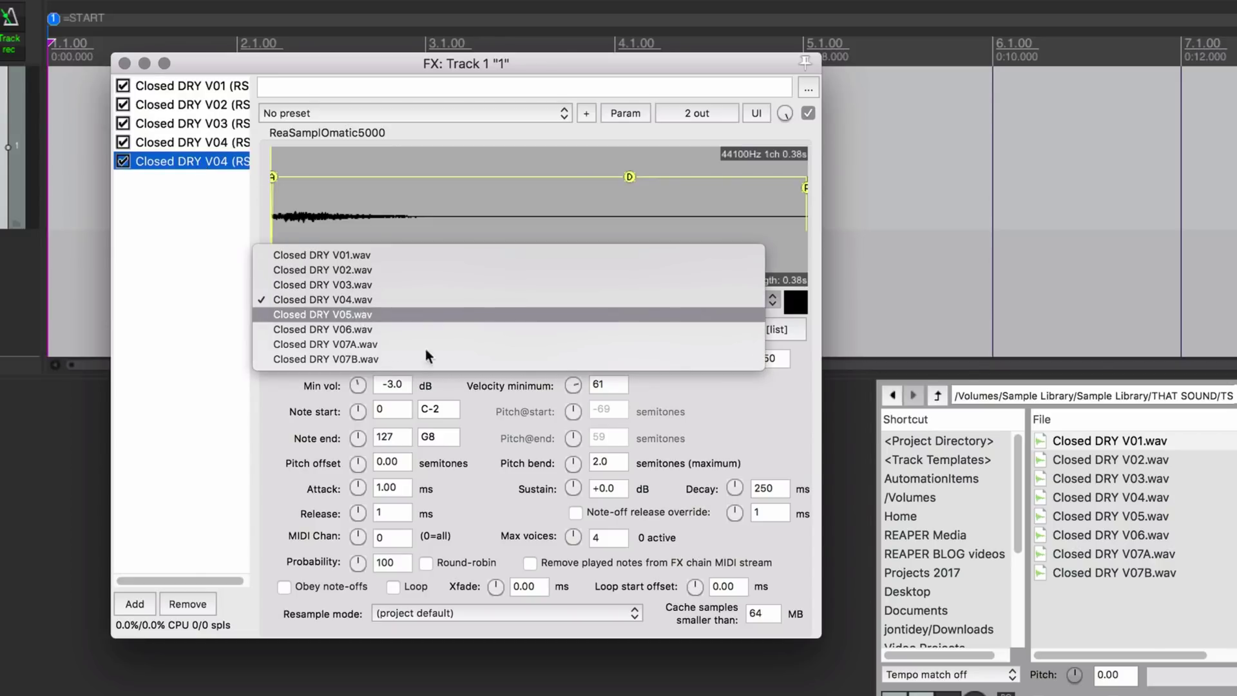
click(360, 312)
click(616, 359)
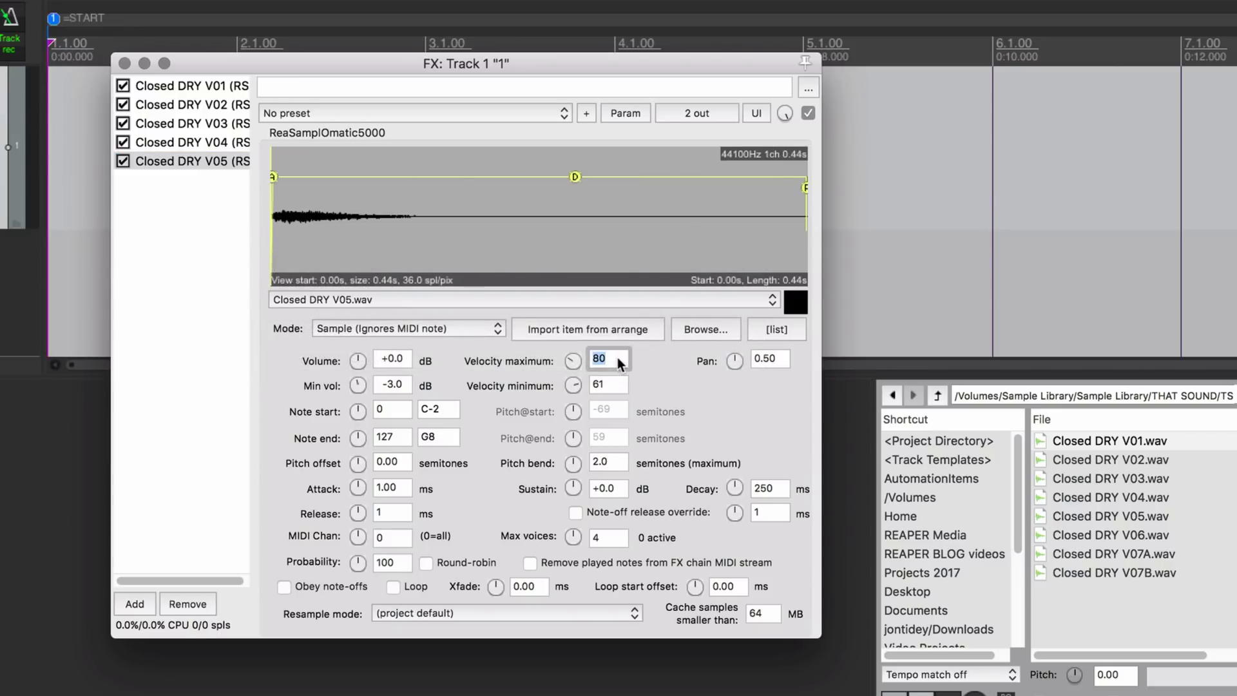
key(BackSpace)
key(BackSpace)
text(100)
key(Tab)
text(81)
key(Return)
Copy-paste the V05 sampler, load Closed DRY V06.wav, and set velocity range 101–120.
click(215, 161)
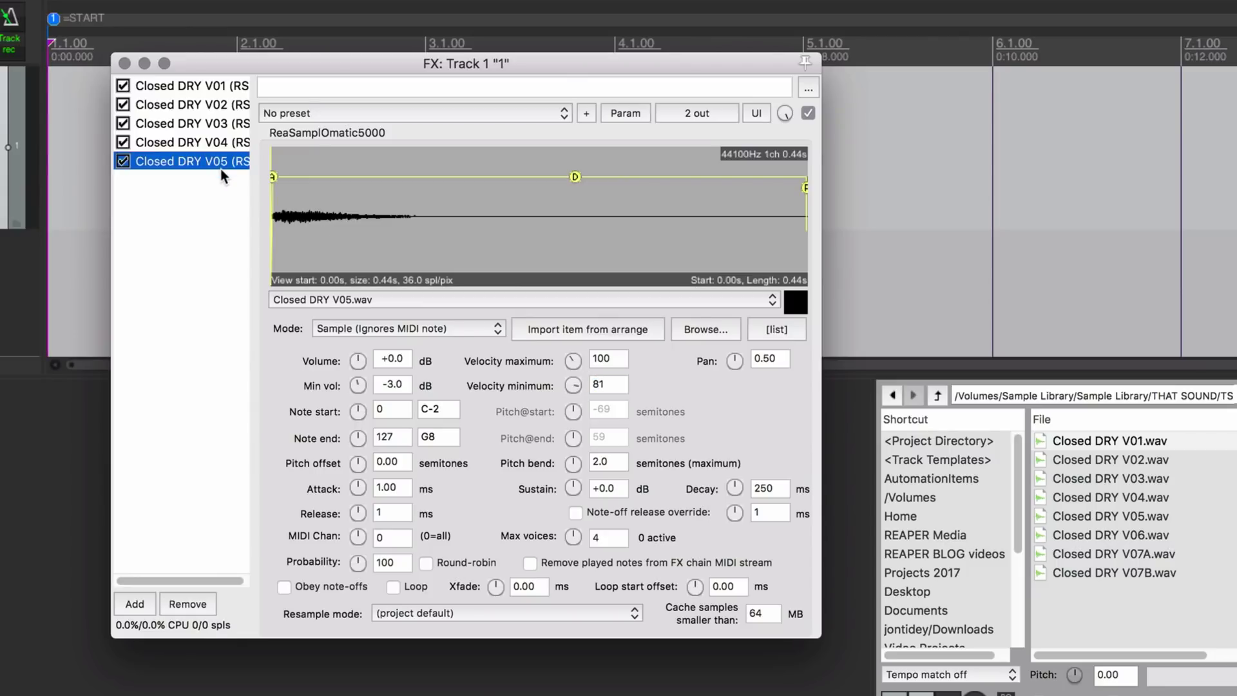
key(super+c)
key(super+v)
click(319, 298)
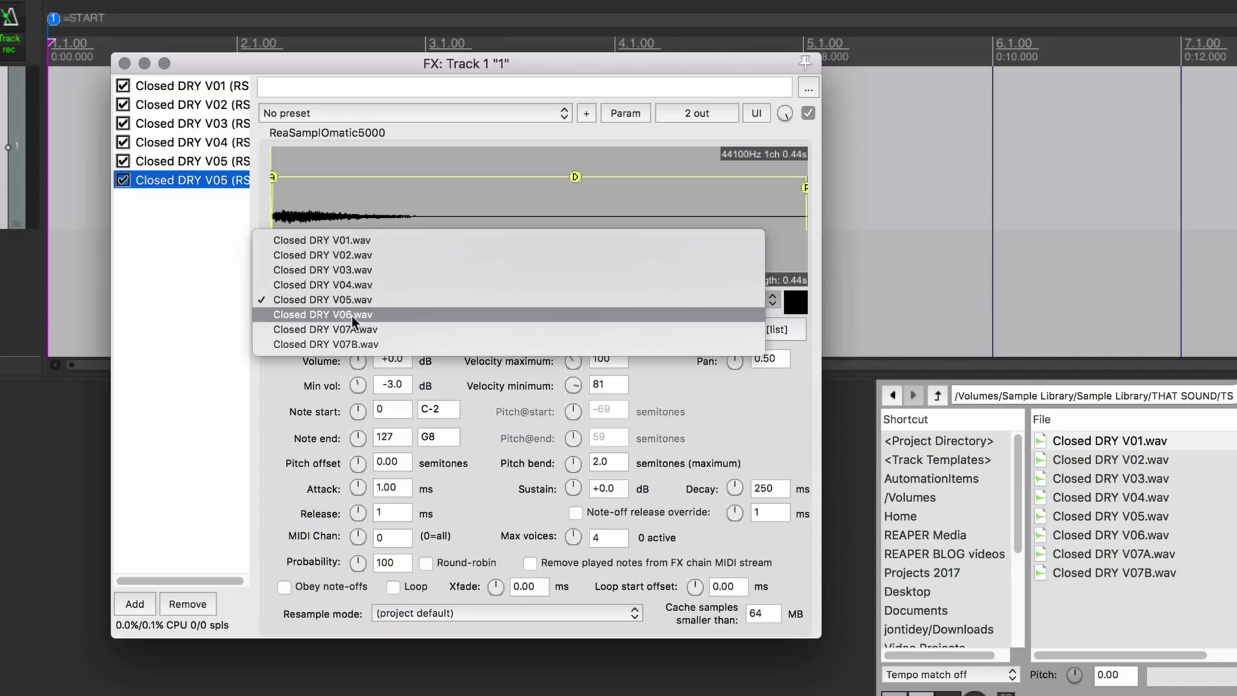
click(364, 320)
double_click(606, 360)
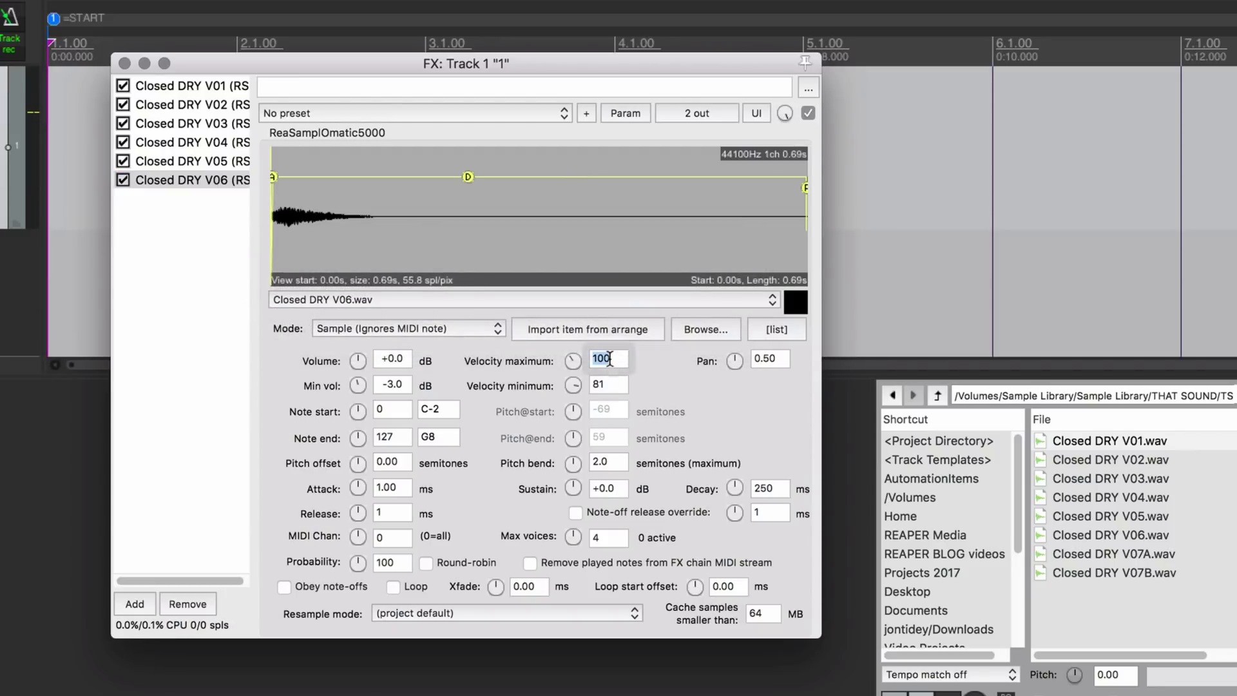
text(120)
double_click(621, 386)
text(101)
key(Return)
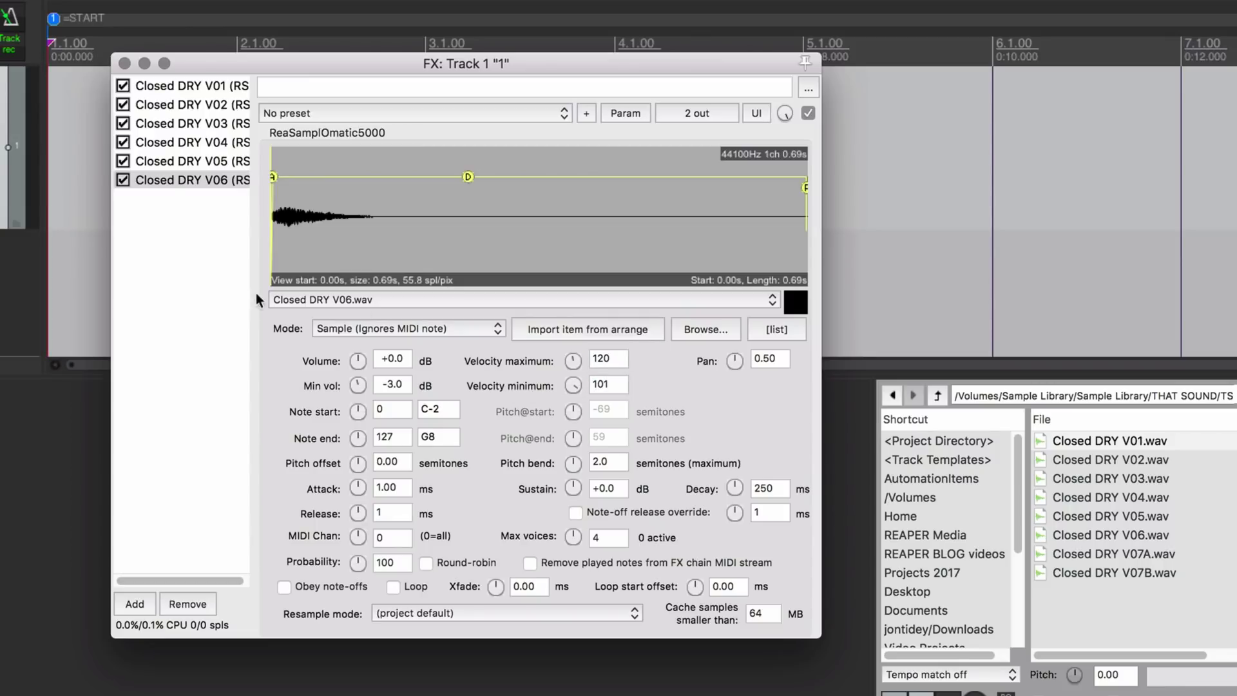
Copy-paste the V06 sampler to create a seventh instance.
click(220, 188)
click(219, 185)
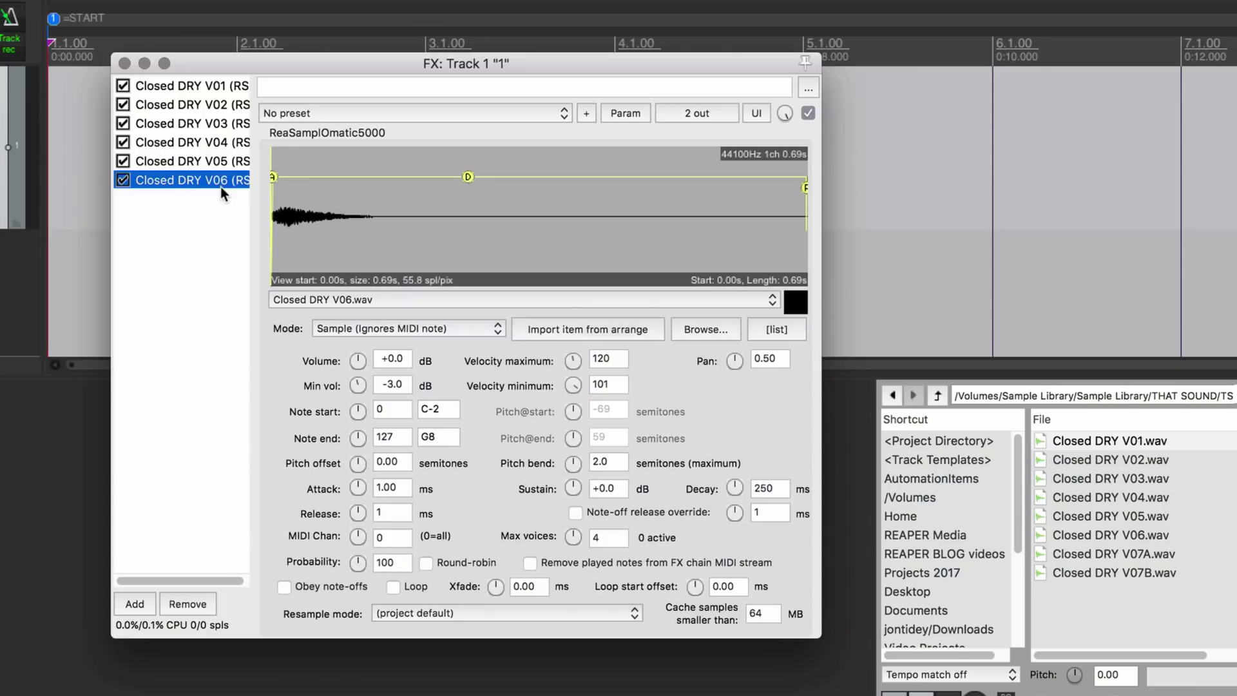
key(super+c)
key(super+v)
click(360, 298)
Load Closed DRY V07A.wav into the new copy with velocity range 121–127.
click(382, 312)
double_click(617, 359)
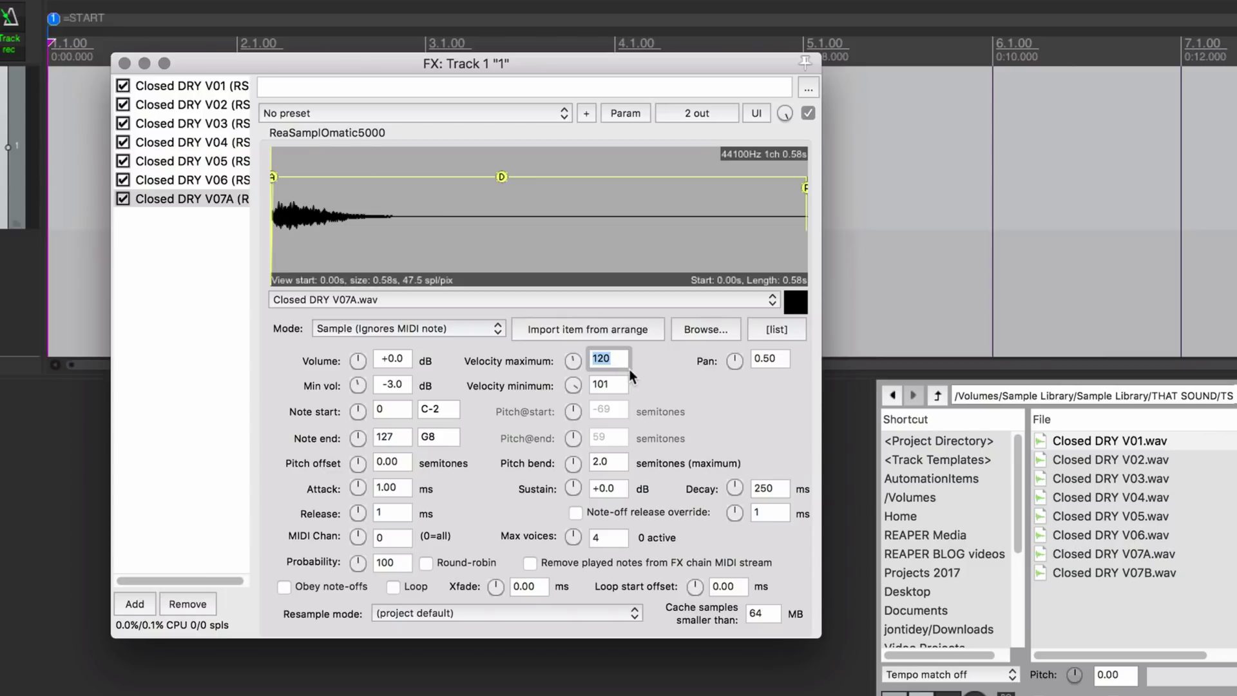
text(127)
double_click(615, 386)
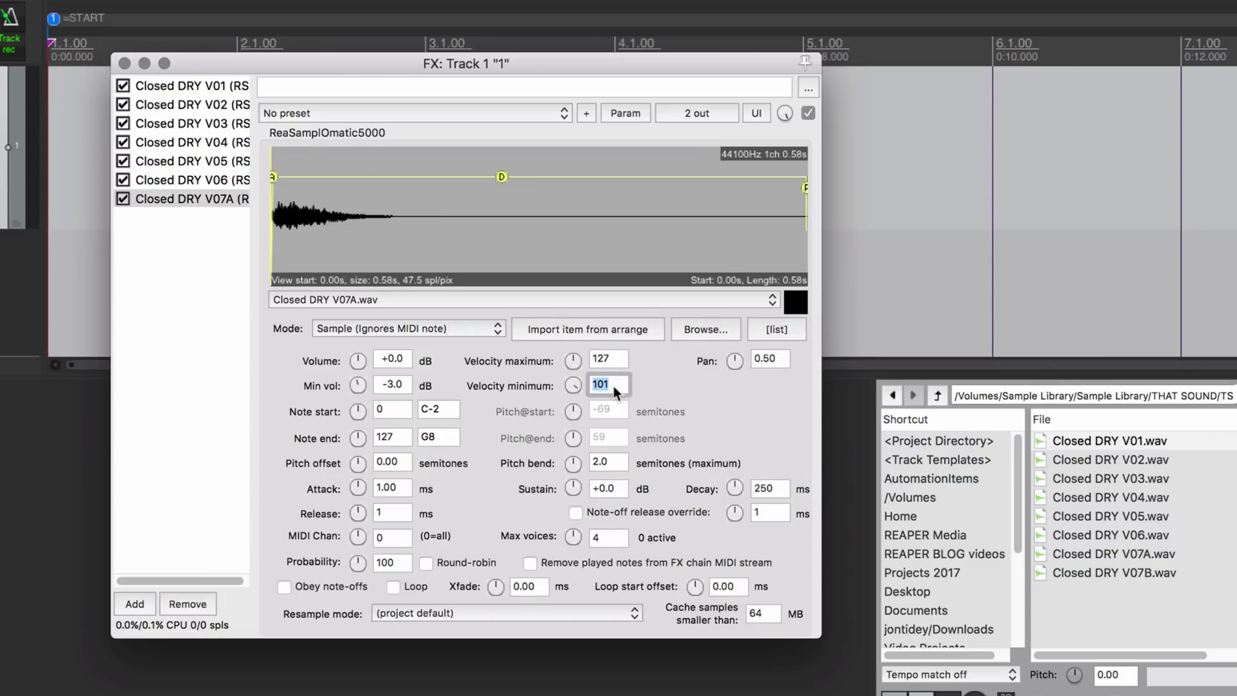
text(121)
key(Return)
Set the V07A layer's probability to 50 and enable round-robin.
double_click(396, 564)
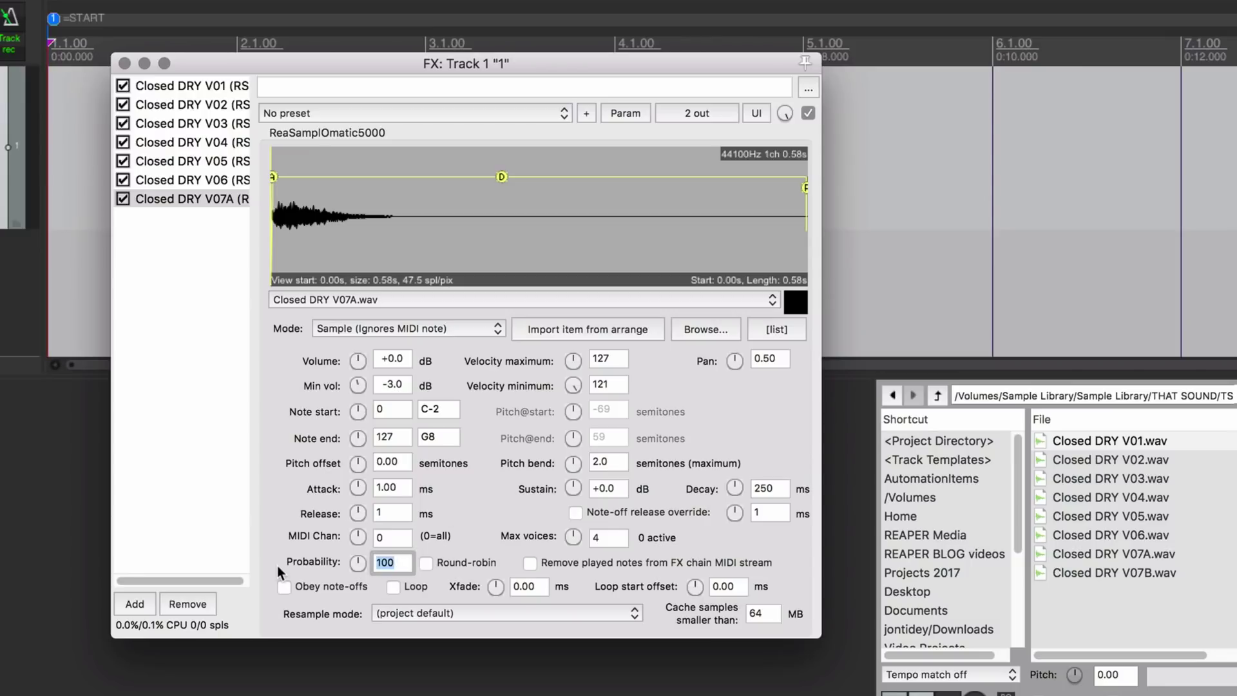
text(50)
key(Return)
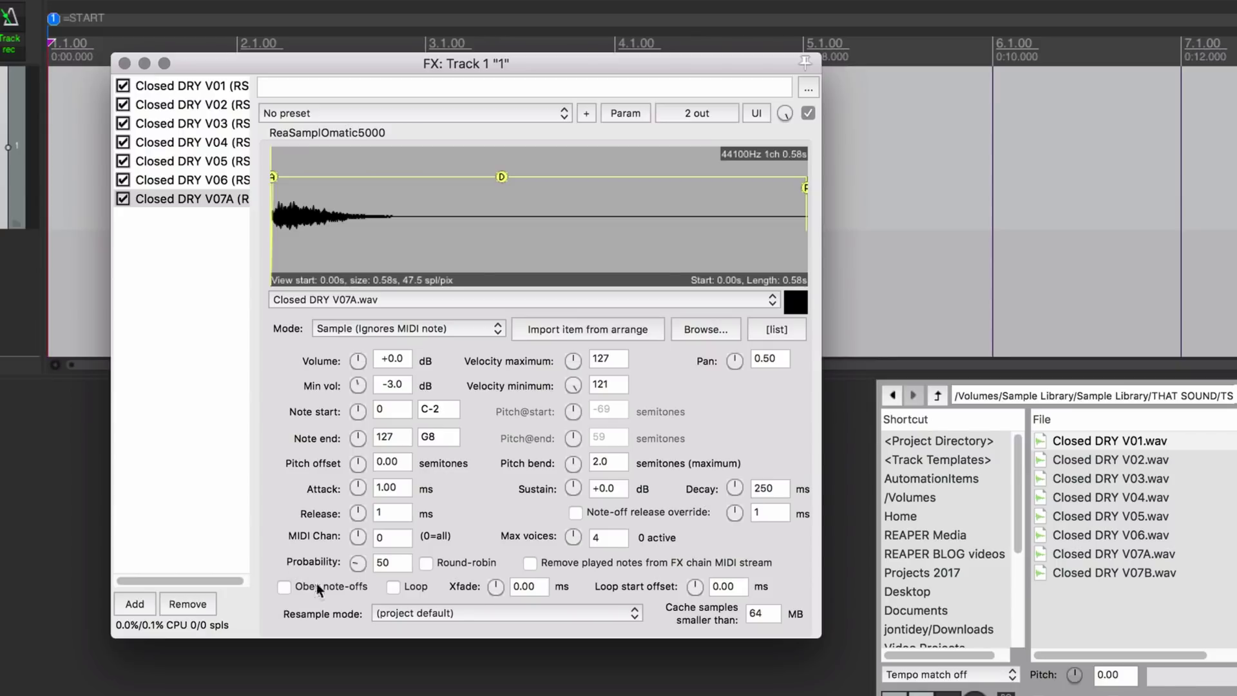
click(429, 566)
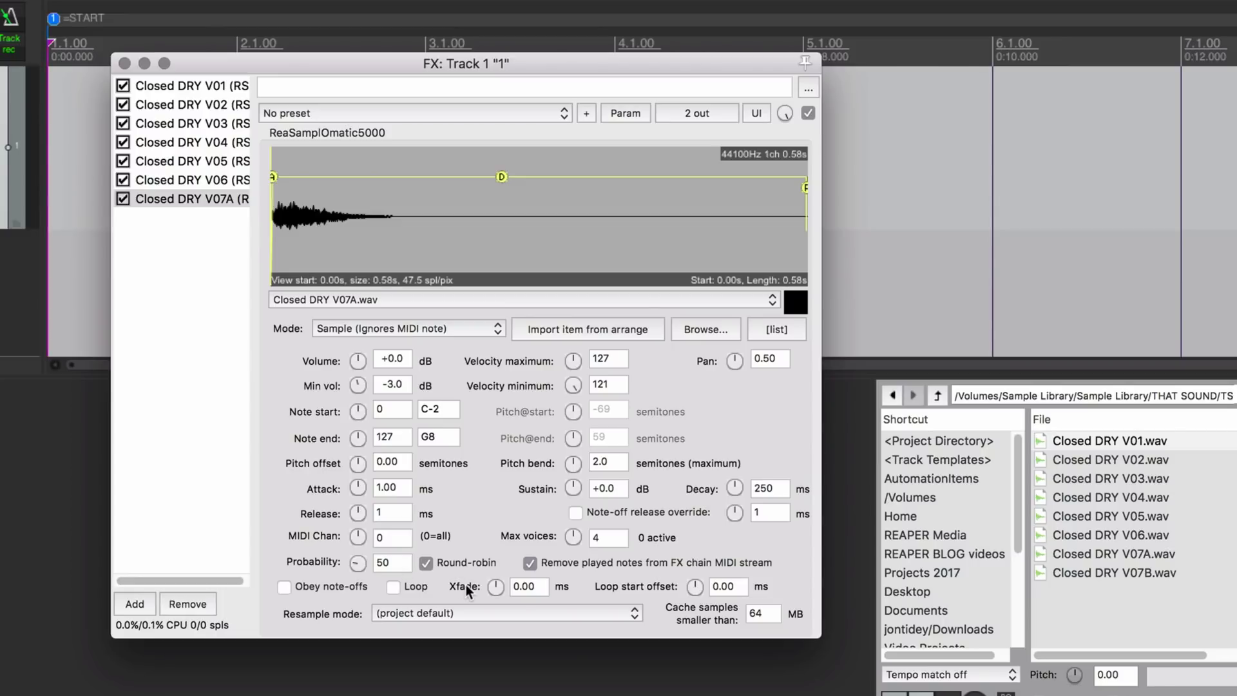
Copy-paste the V07A sampler, load Closed DRY V07B.wav, and set probability to 100.
click(223, 204)
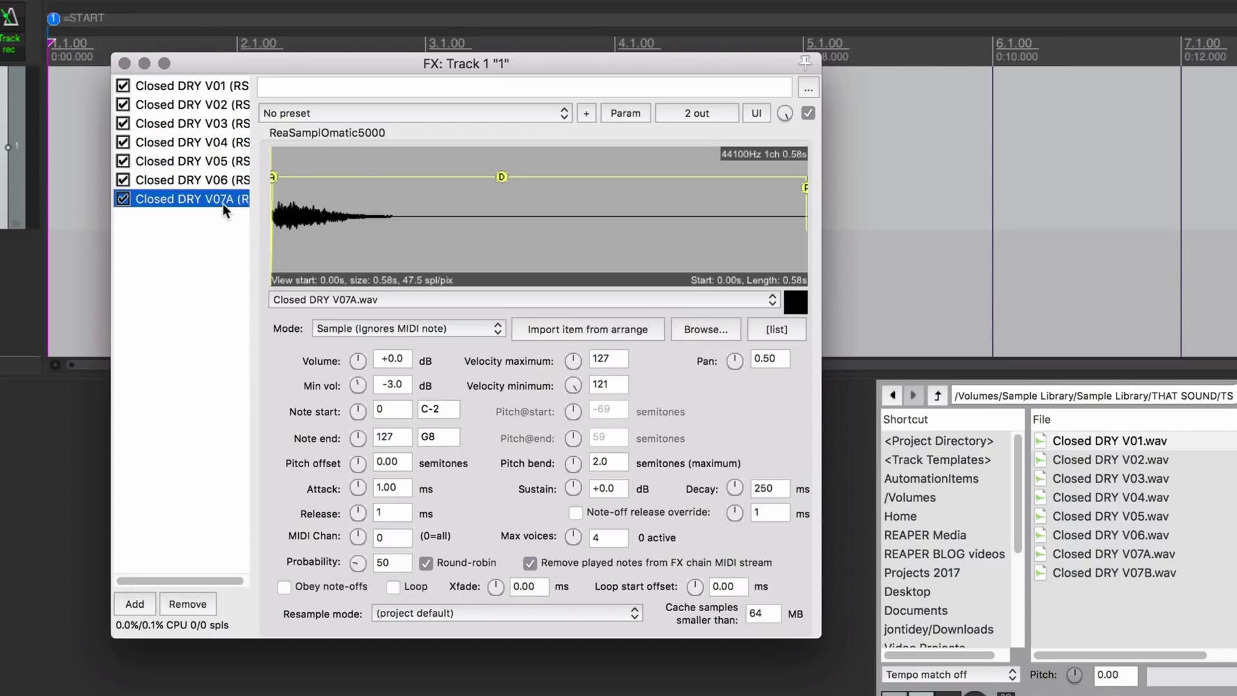
key(ctrl+c)
key(ctrl+v)
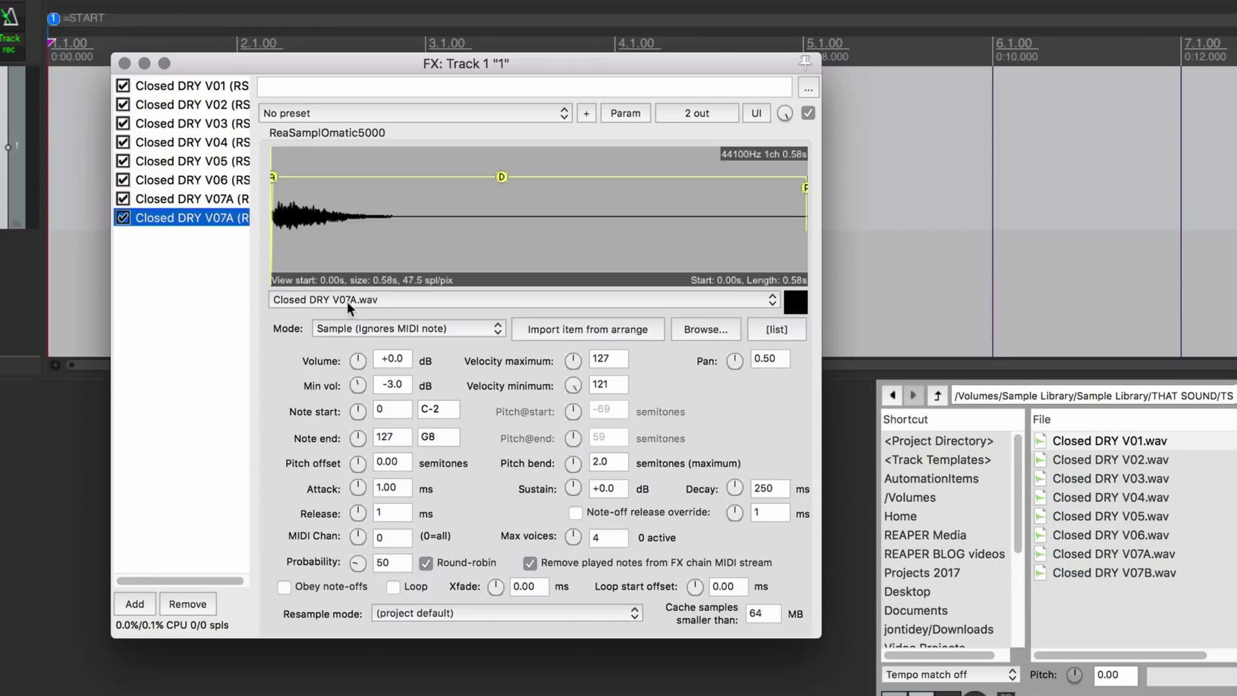
click(351, 301)
click(425, 315)
click(359, 564)
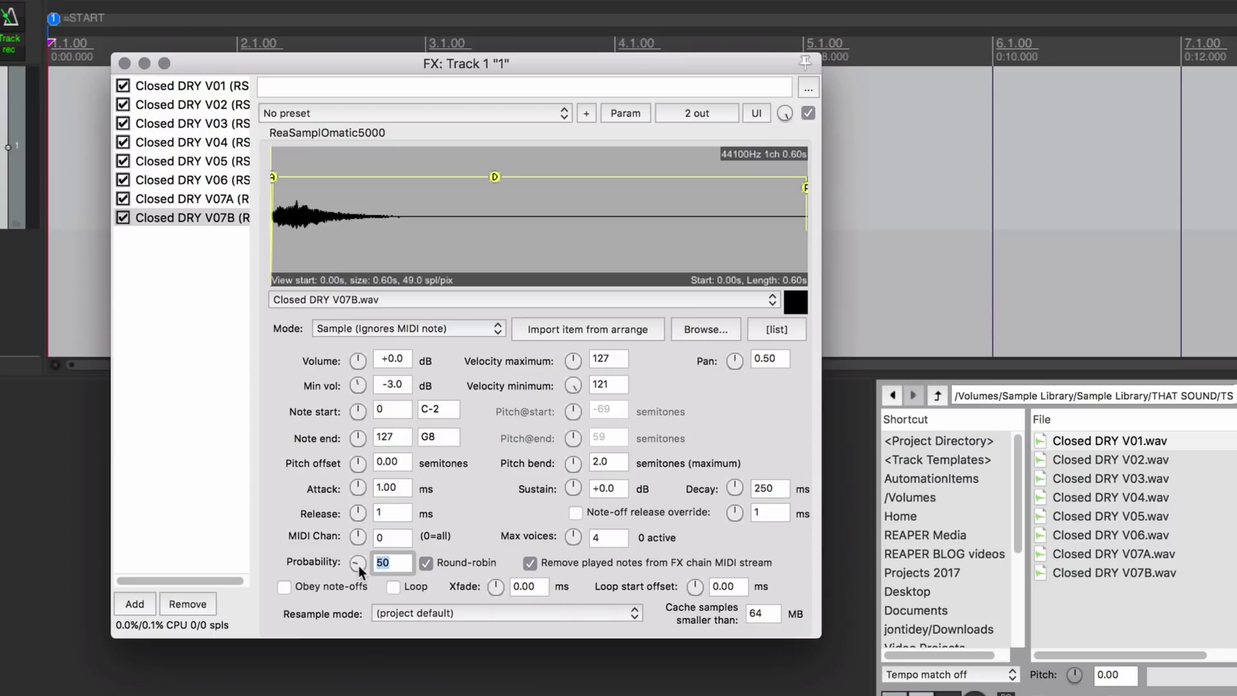
text(100)
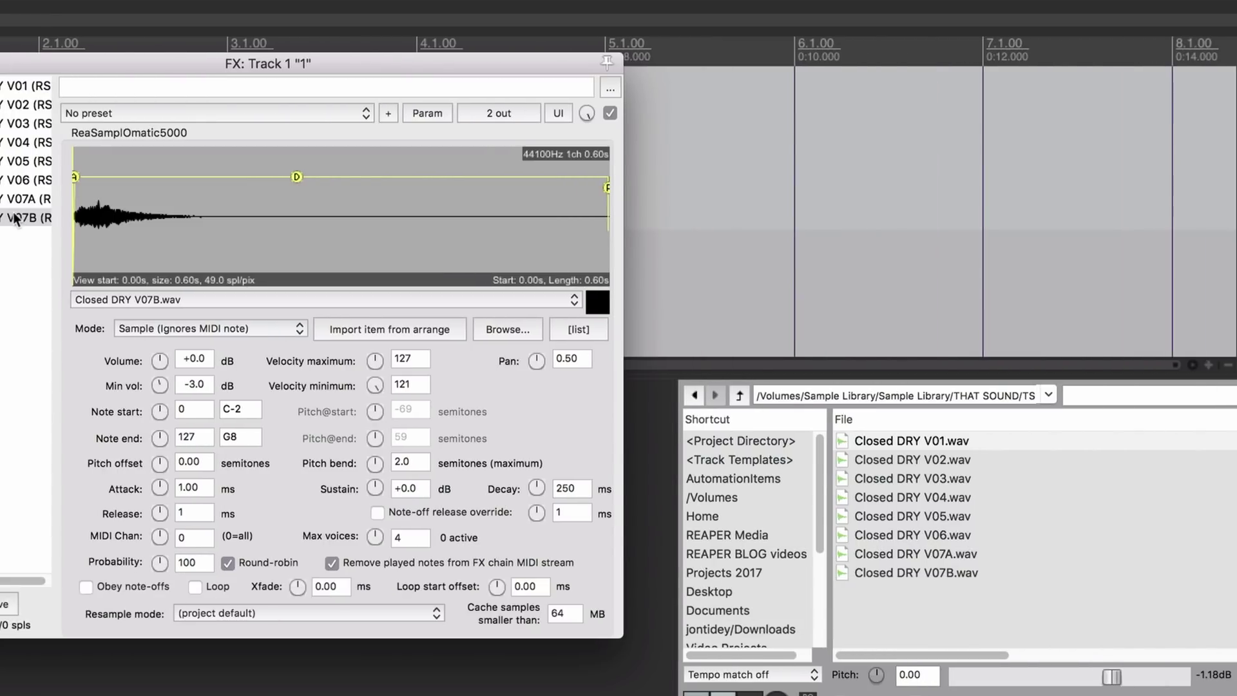
Float the V07B and V07A sampler windows and arrange them side by side.
double_click(12, 218)
double_click(15, 199)
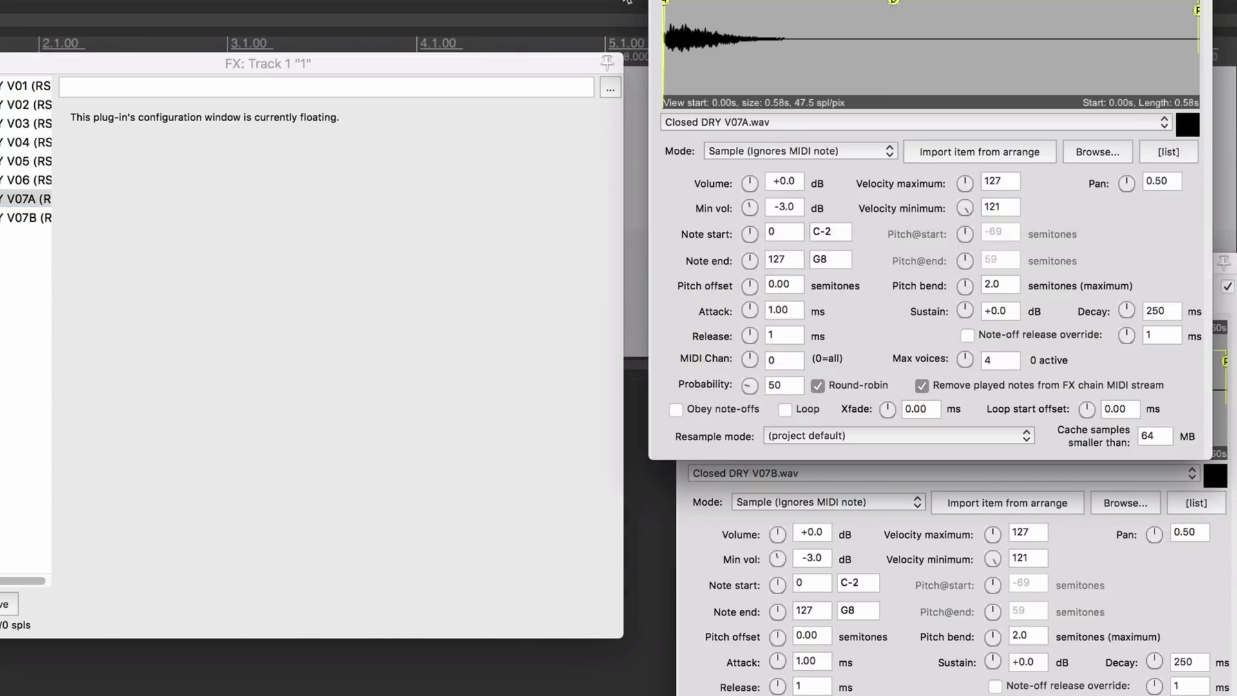
drag(777, 1, 204, 115)
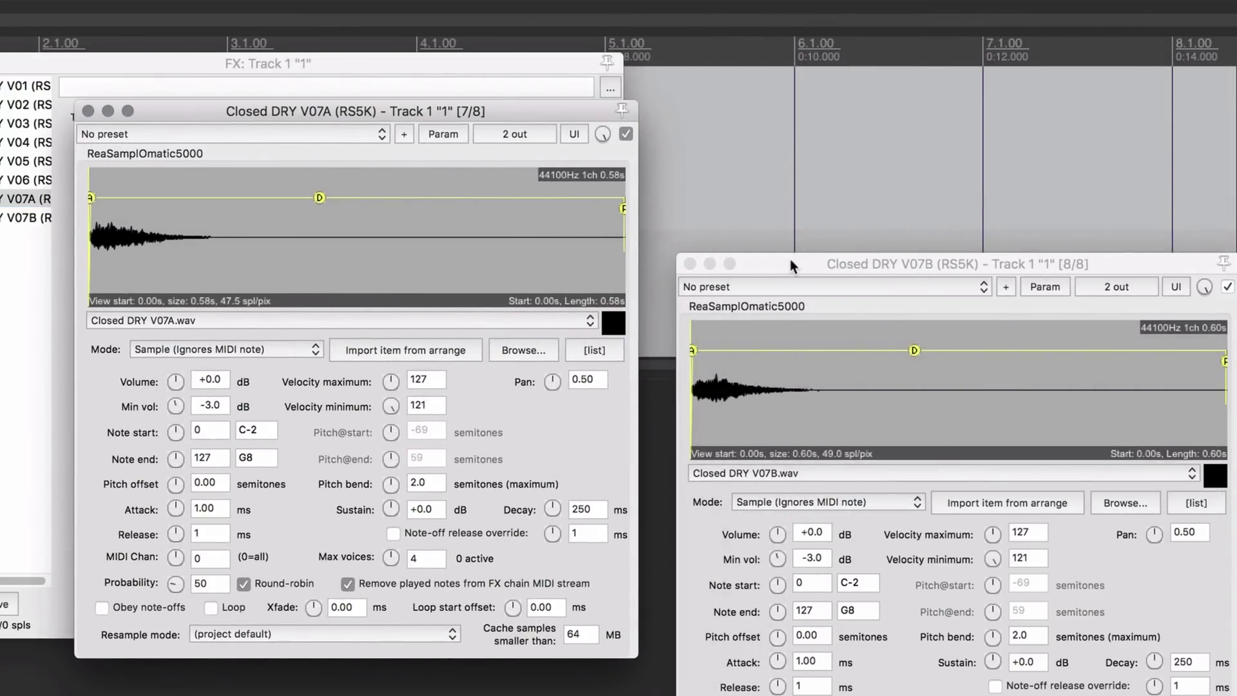
drag(790, 260, 766, 113)
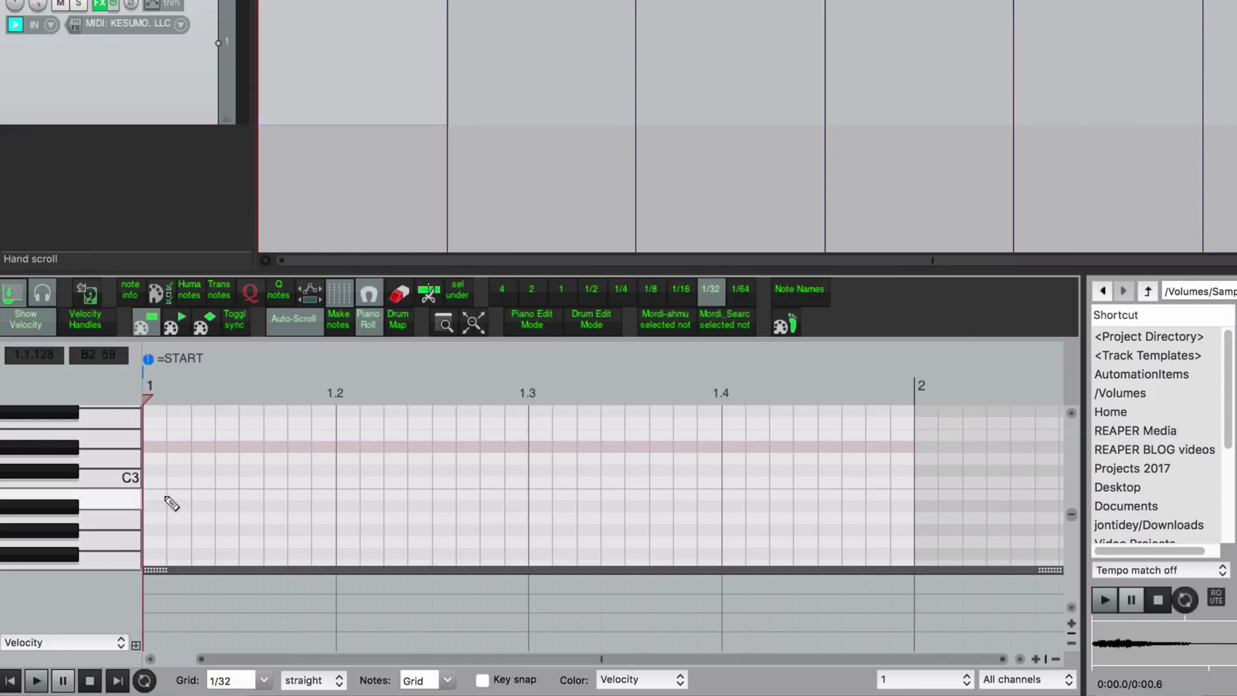
Fill bar 1 with thirty-two 1/32 C3 notes and draw their velocities as a 127-5-127 V.
drag(162, 480, 909, 480)
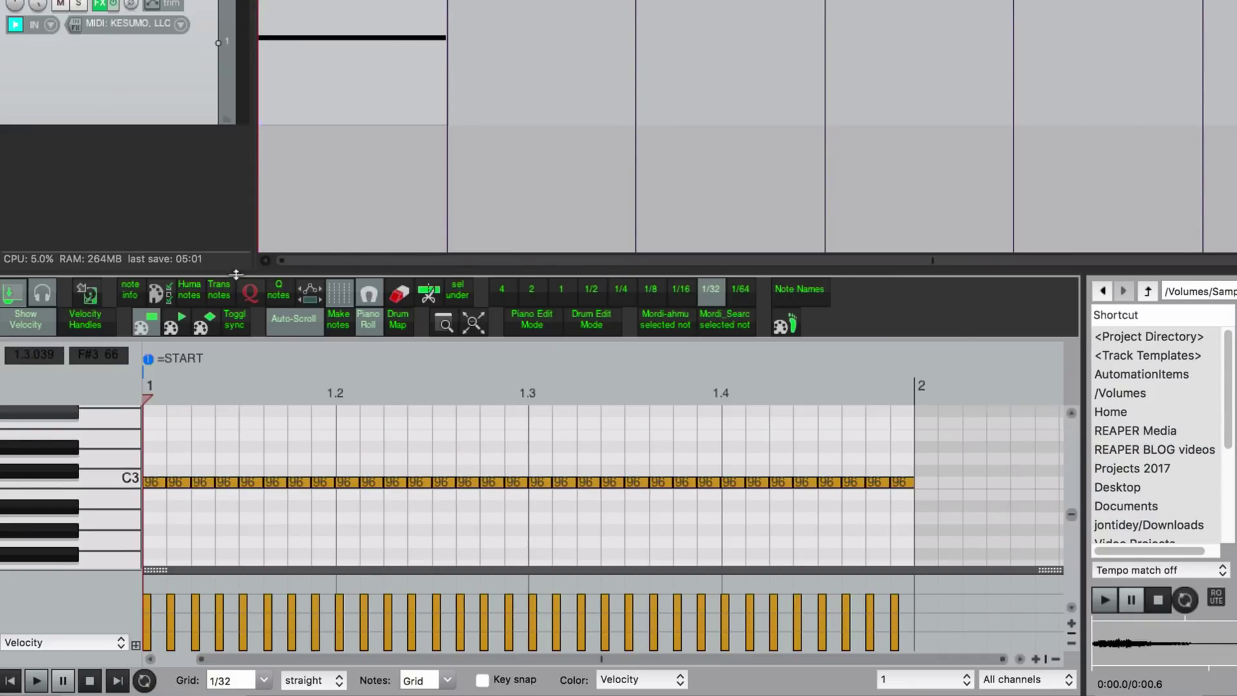
drag(236, 274, 236, 90)
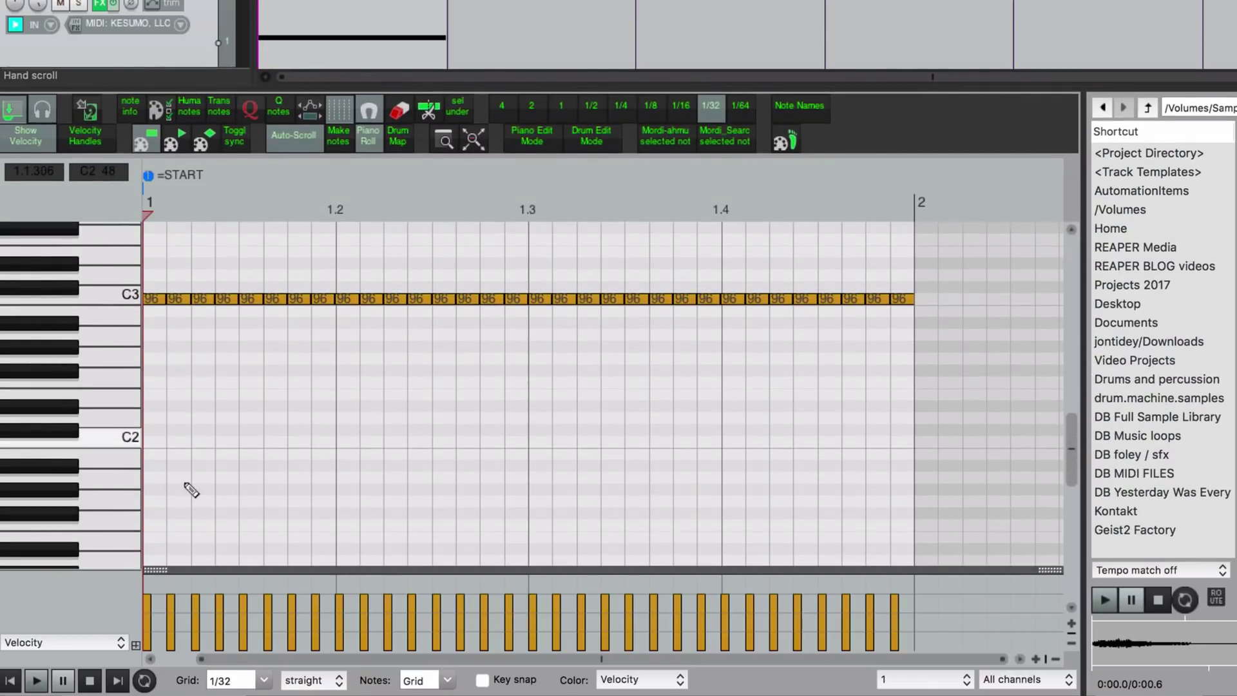
drag(153, 571, 165, 404)
mouse_move(146, 474)
mouse_down()
mouse_move(148, 405)
mouse_move(266, 451)
mouse_move(435, 429)
mouse_move(142, 415)
mouse_move(515, 392)
mouse_move(923, 393)
mouse_move(401, 370)
mouse_move(220, 376)
mouse_move(181, 400)
mouse_move(411, 393)
mouse_move(246, 429)
mouse_move(826, 412)
mouse_up()
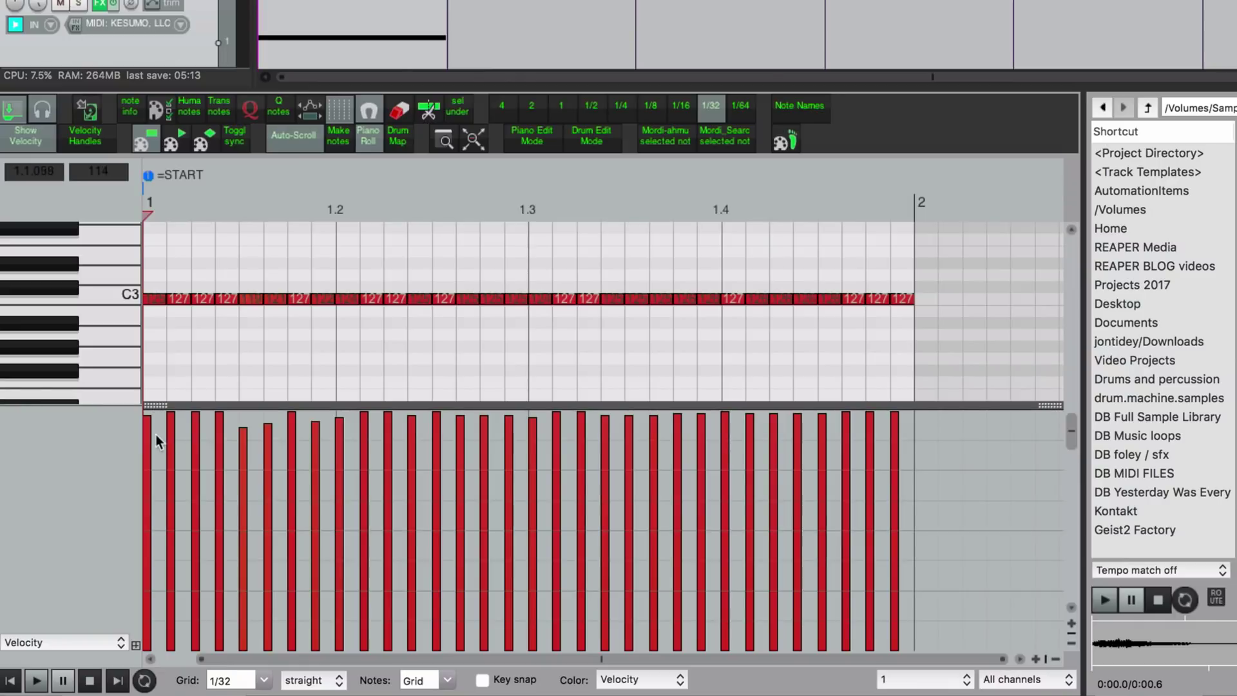
mouse_move(165, 415)
mouse_down()
mouse_move(270, 494)
mouse_move(370, 529)
mouse_move(175, 442)
mouse_move(207, 483)
mouse_move(347, 554)
mouse_move(435, 633)
mouse_move(538, 641)
mouse_move(774, 502)
mouse_move(877, 412)
mouse_move(853, 442)
mouse_up()
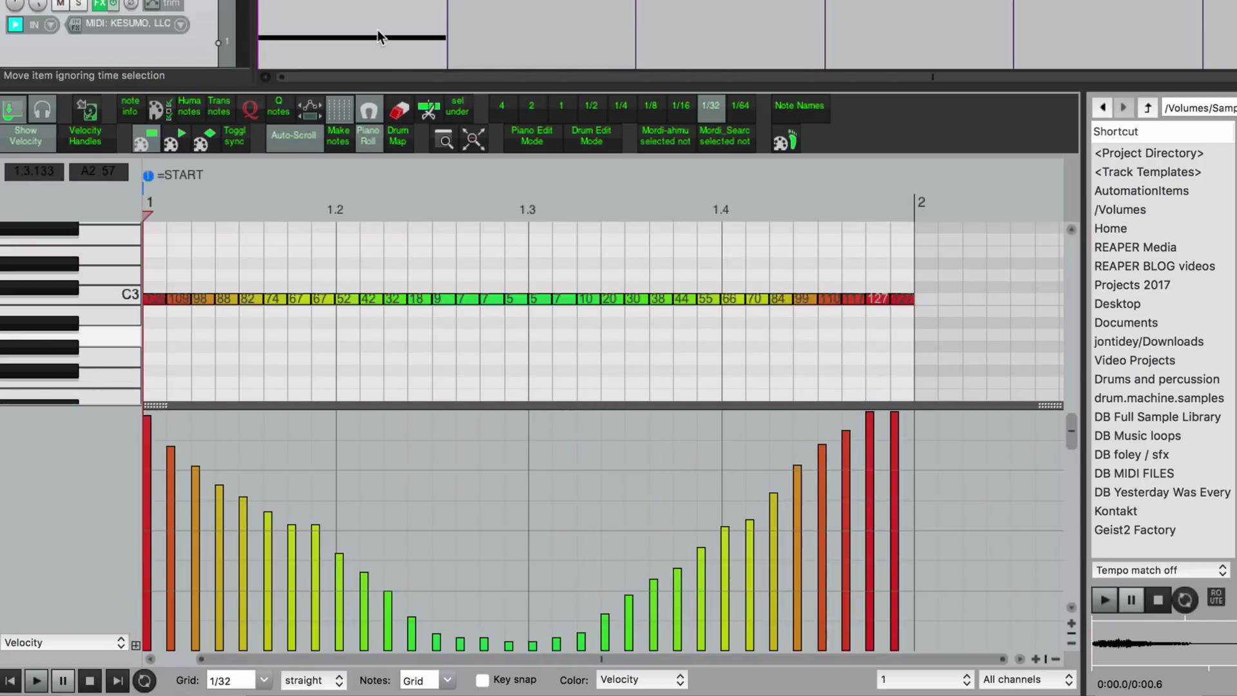
key(space)
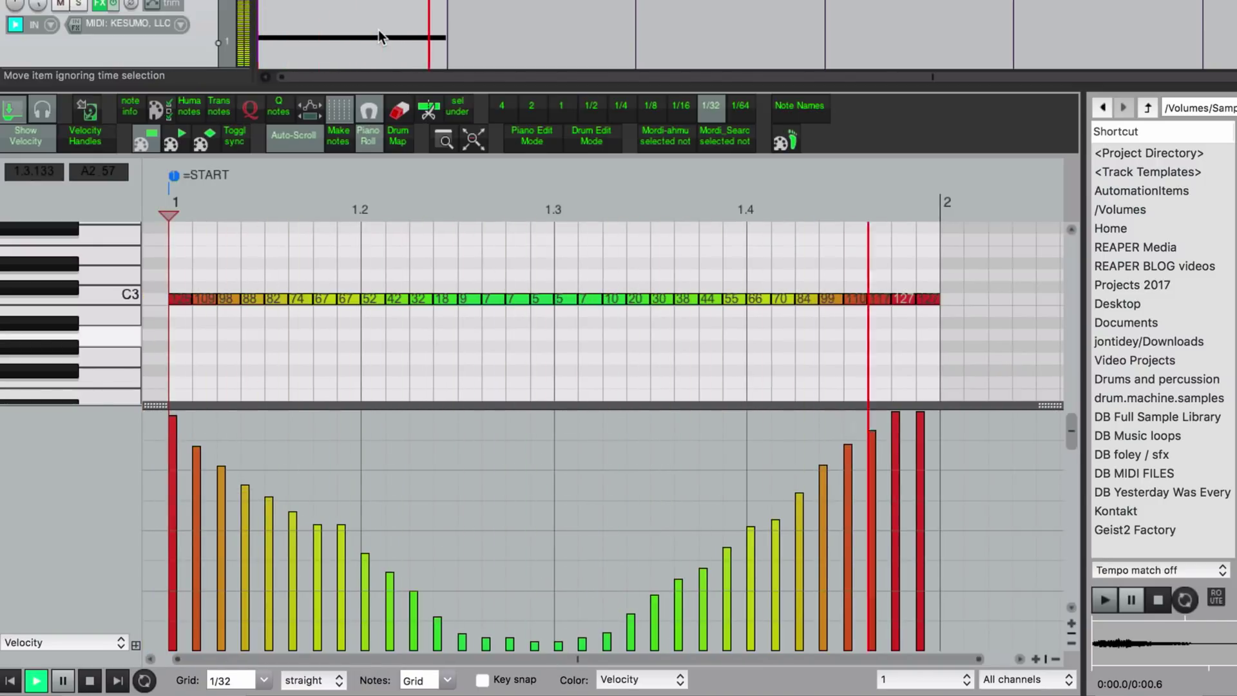
key(space)
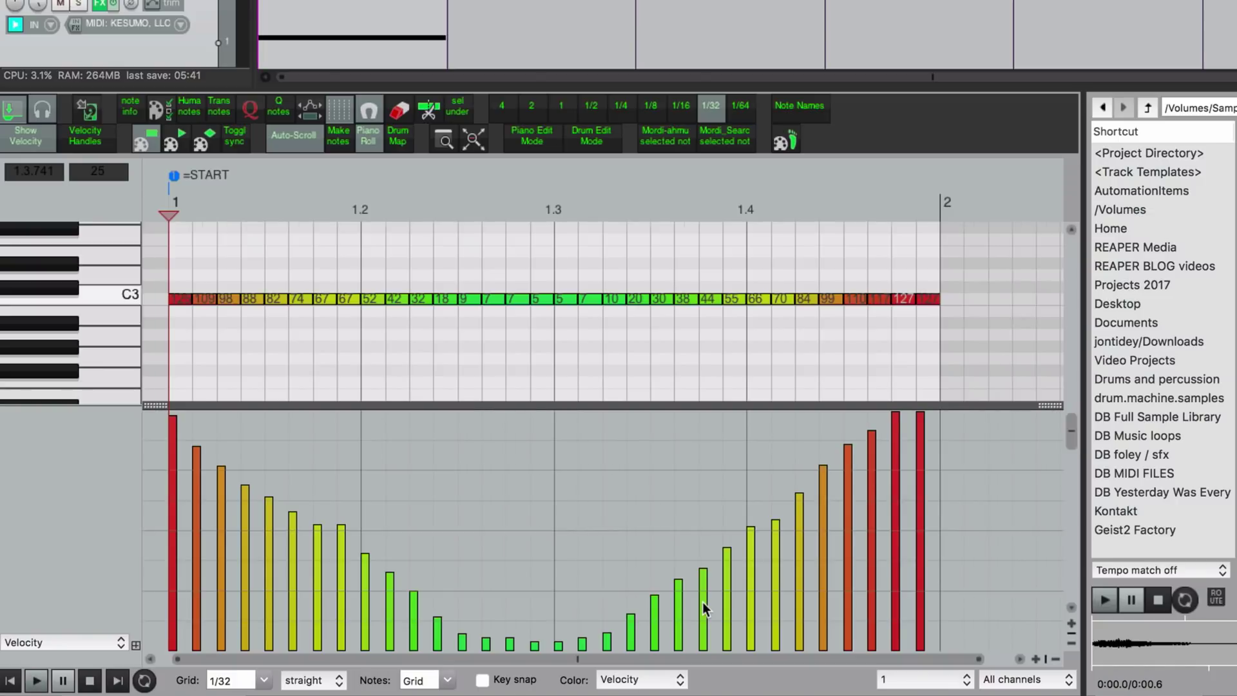
key(space)
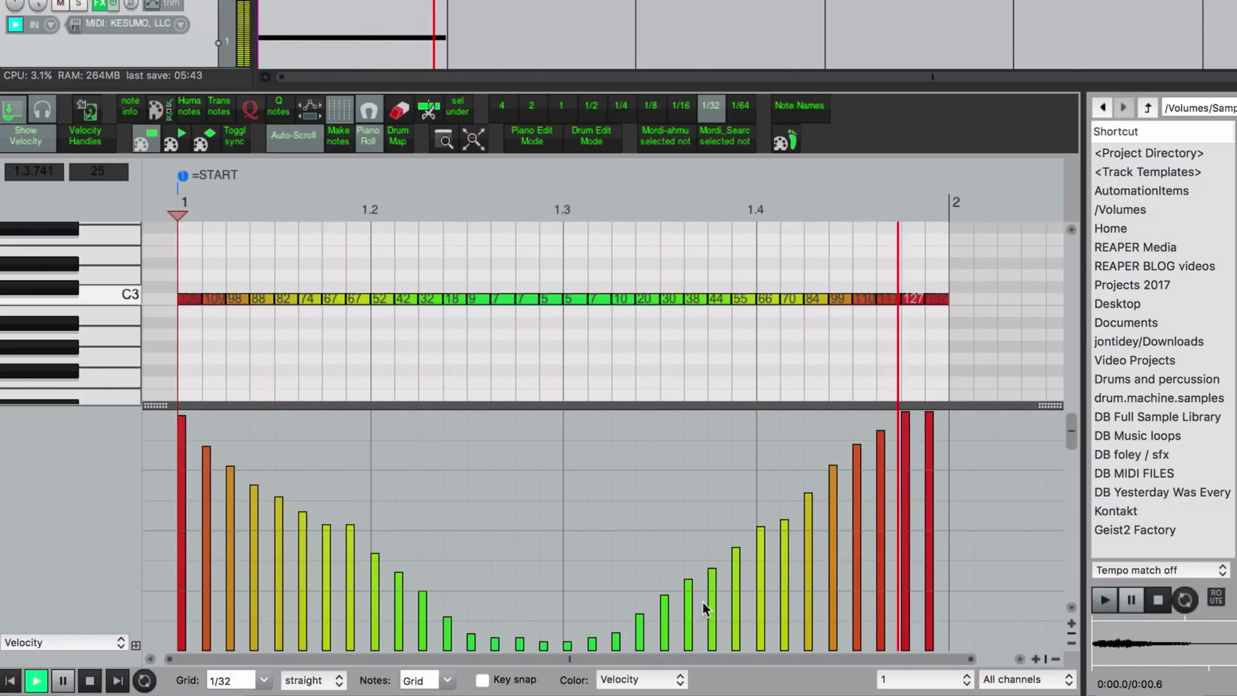
key(space)
click(105, 300)
click(105, 296)
click(90, 295)
click(65, 295)
click(50, 296)
click(40, 297)
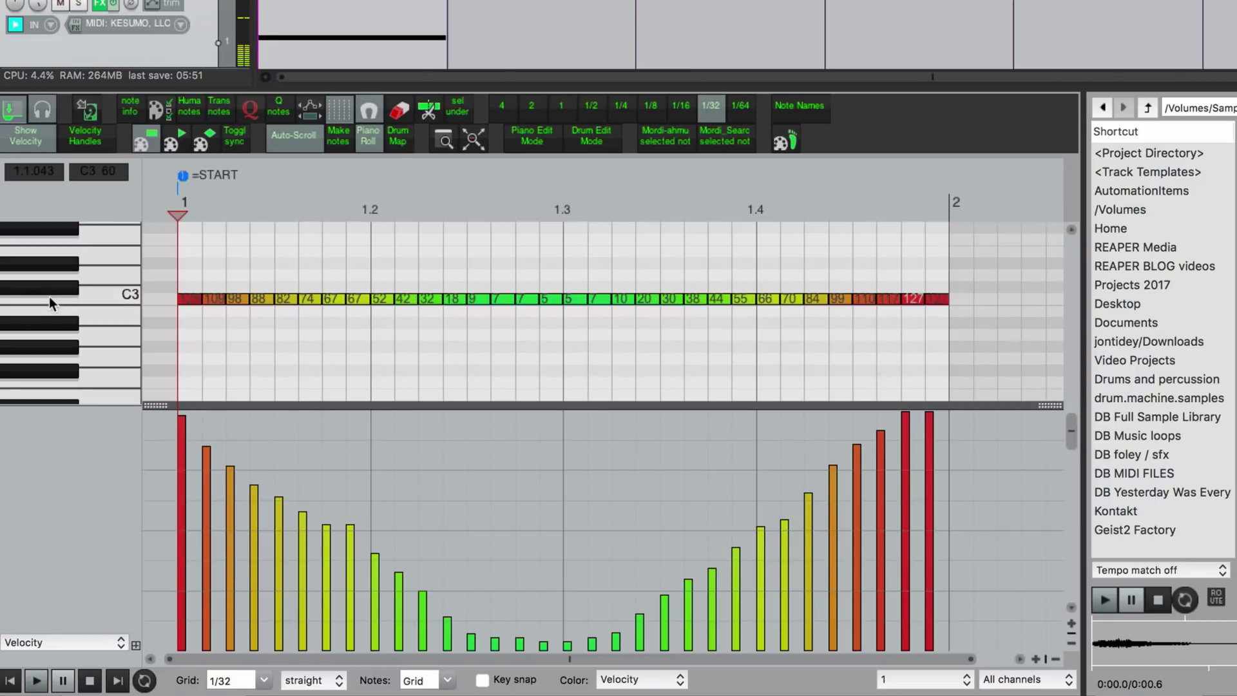
click(51, 297)
click(38, 296)
click(20, 294)
click(42, 297)
click(29, 296)
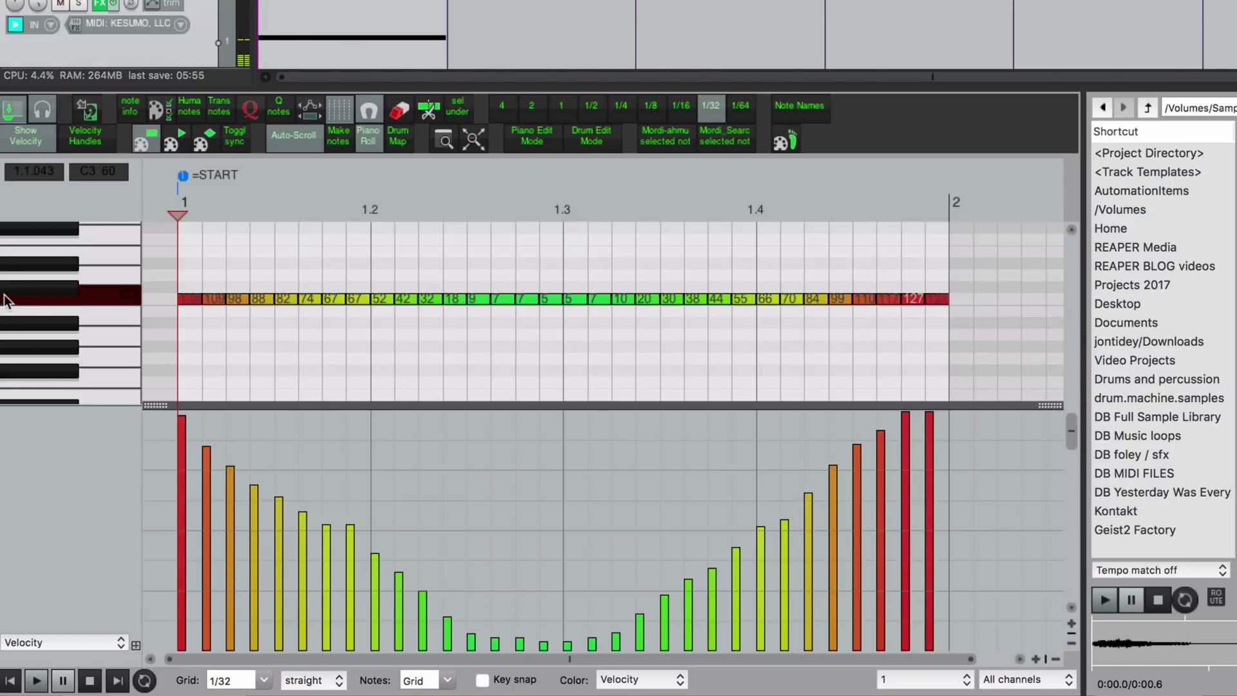
click(11, 297)
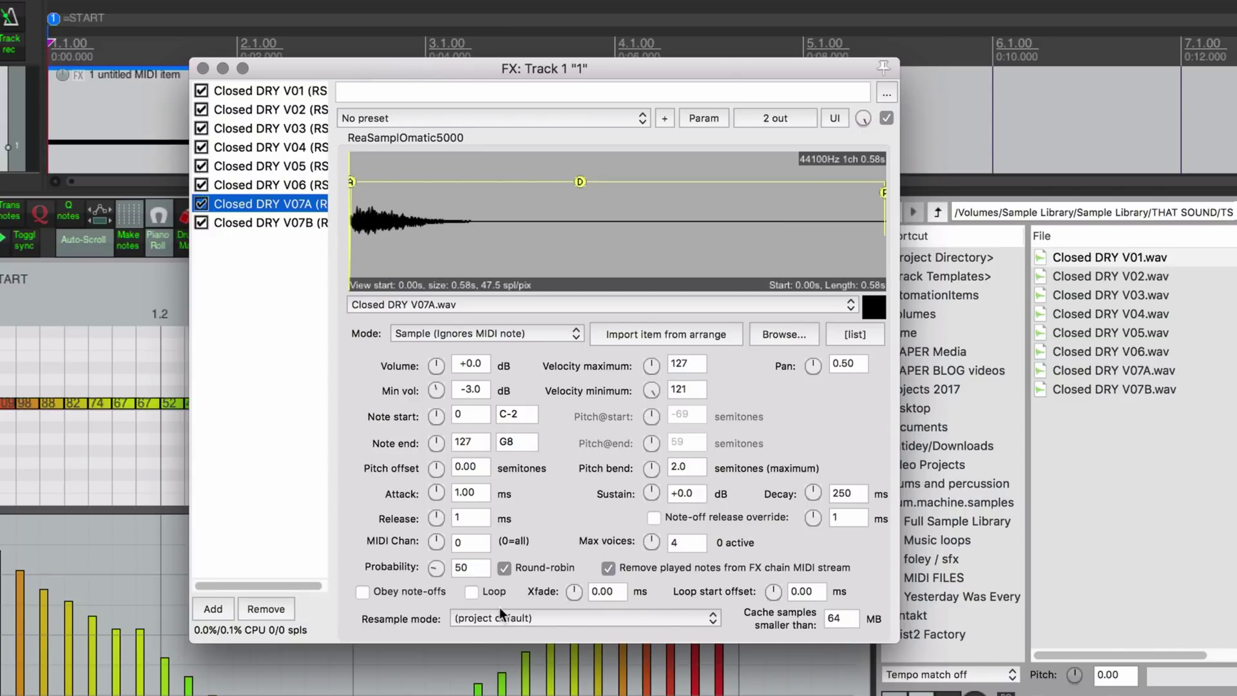
double_click(458, 567)
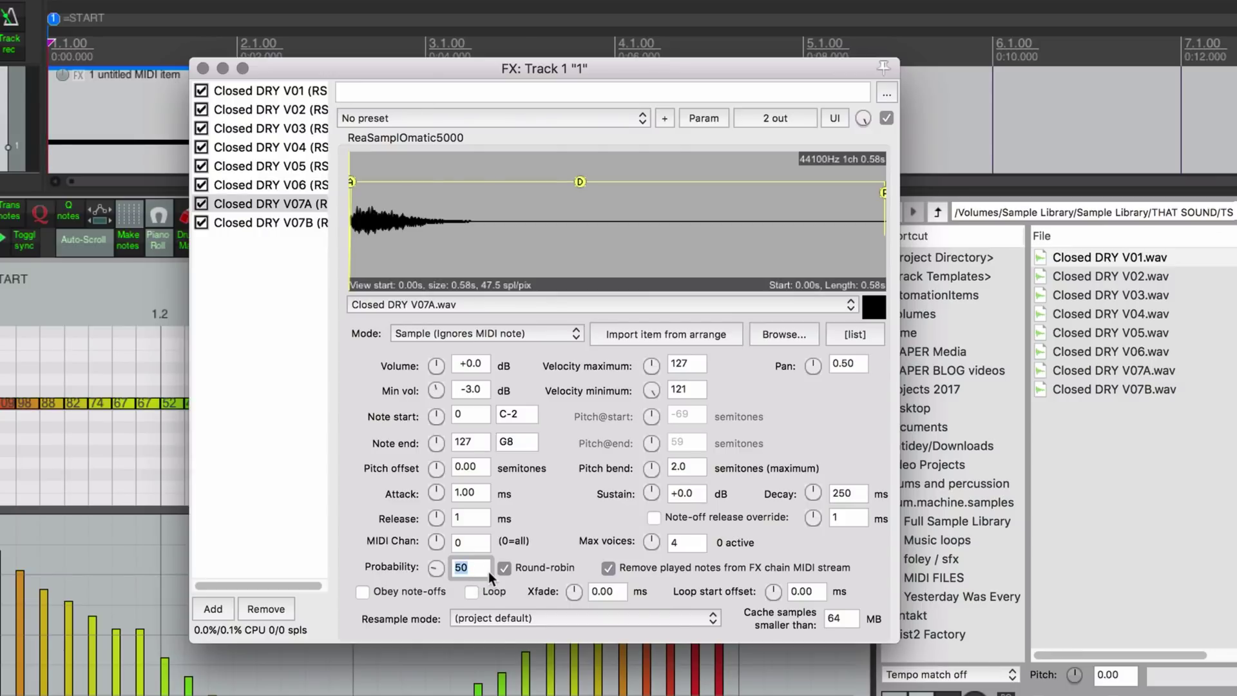
click(479, 568)
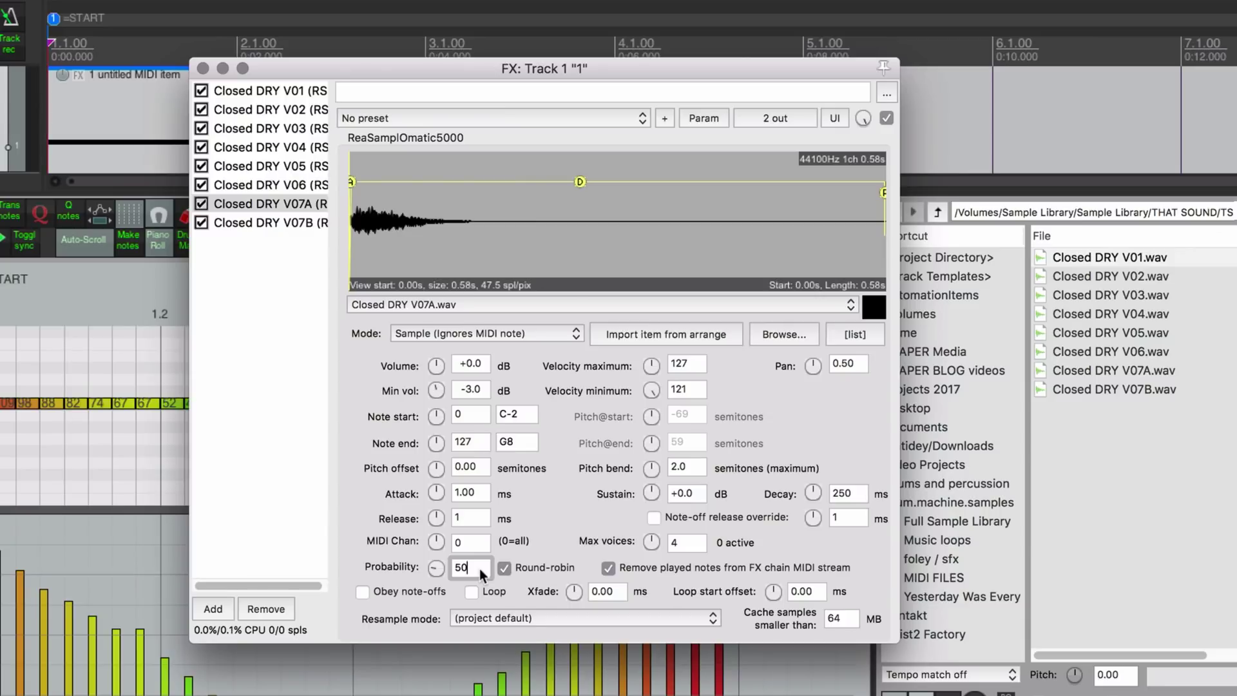